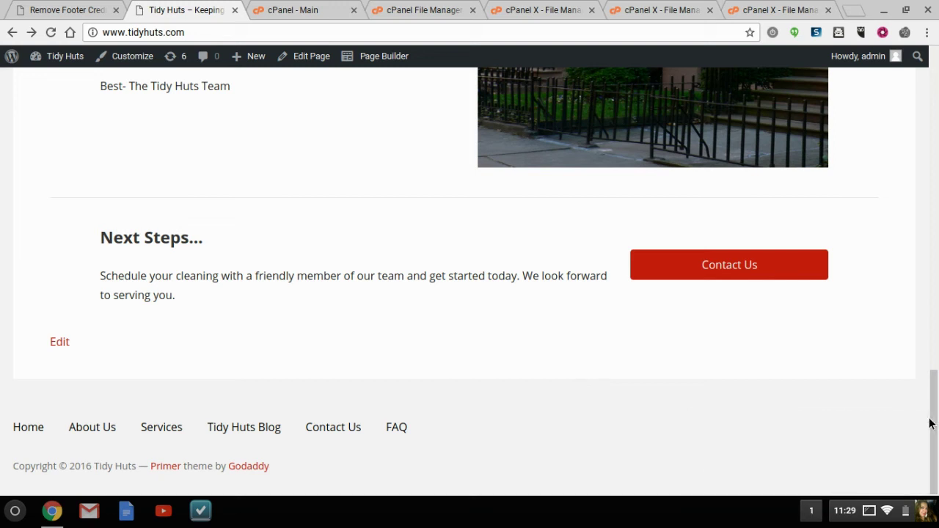
- Look over the Tidy Huts page, then open the Remove Footer Credit settings and review its fields
scroll(691, 389, up, 15)
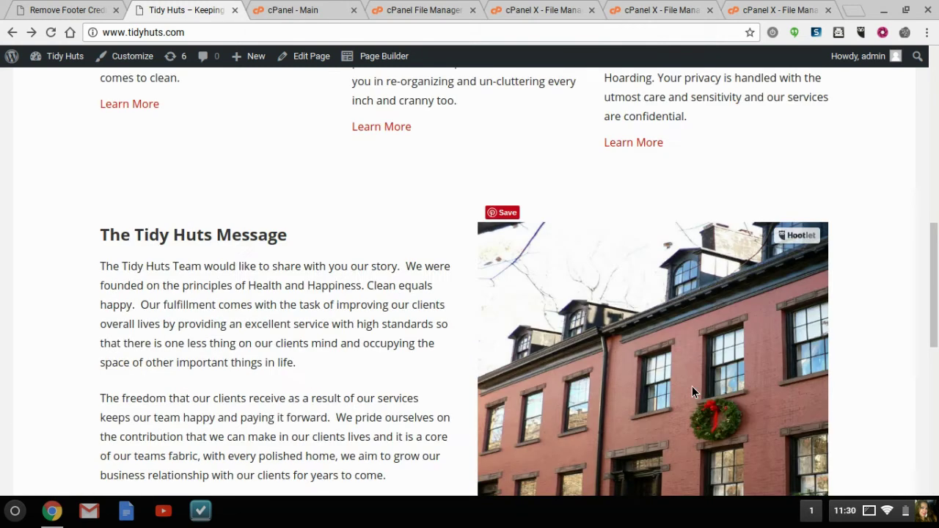
scroll(692, 392, down, 15)
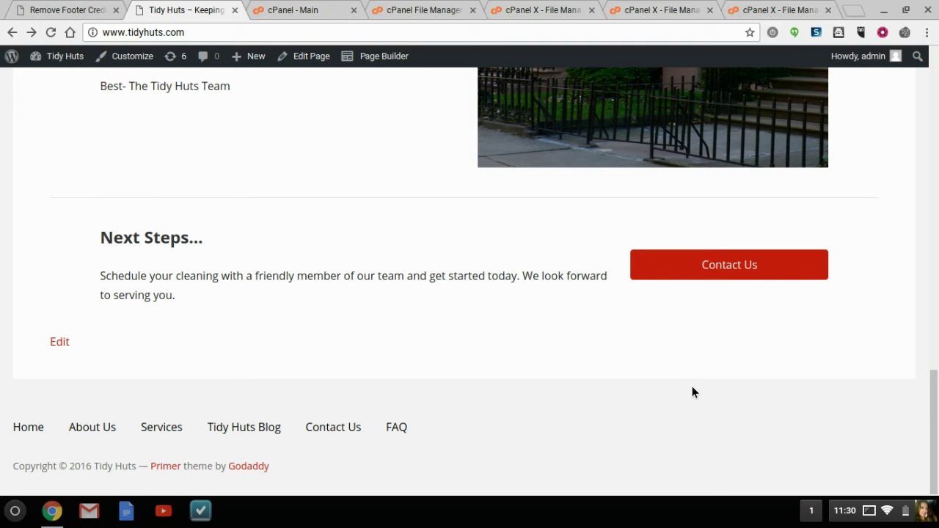
scroll(691, 393, up, 15)
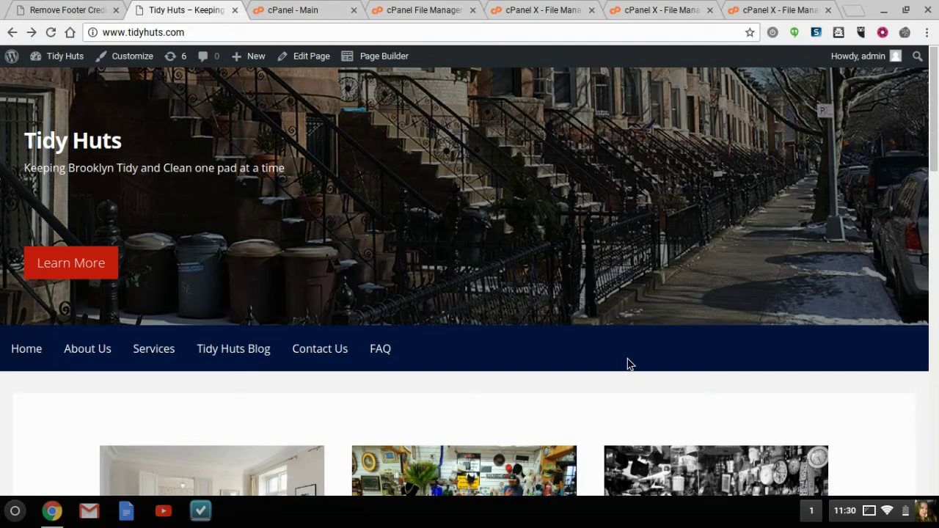
scroll(667, 279, down, 4)
scroll(667, 282, down, 12)
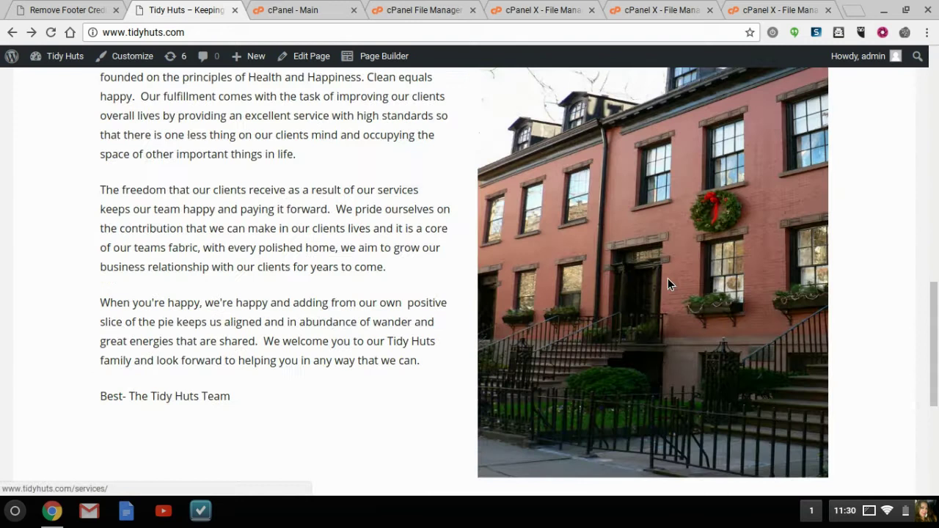
scroll(673, 284, up, 5)
scroll(673, 284, up, 10)
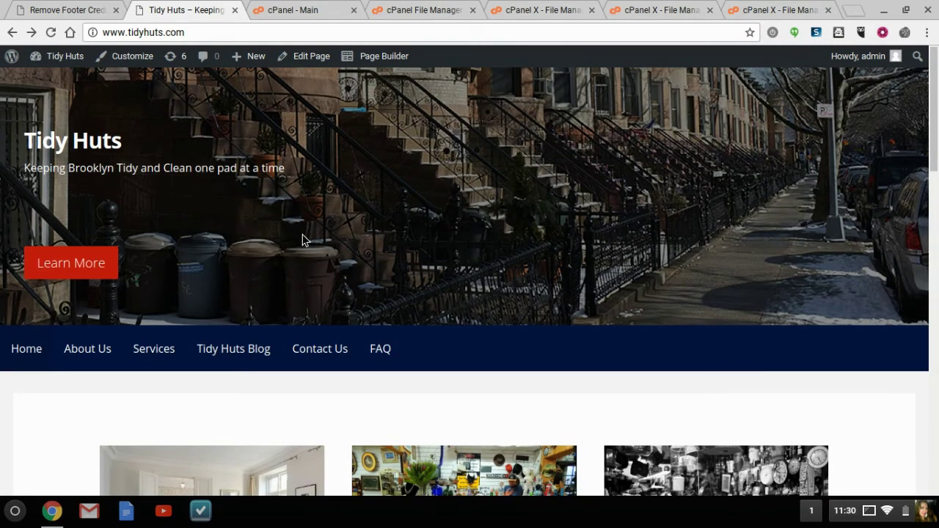
scroll(302, 236, down, 15)
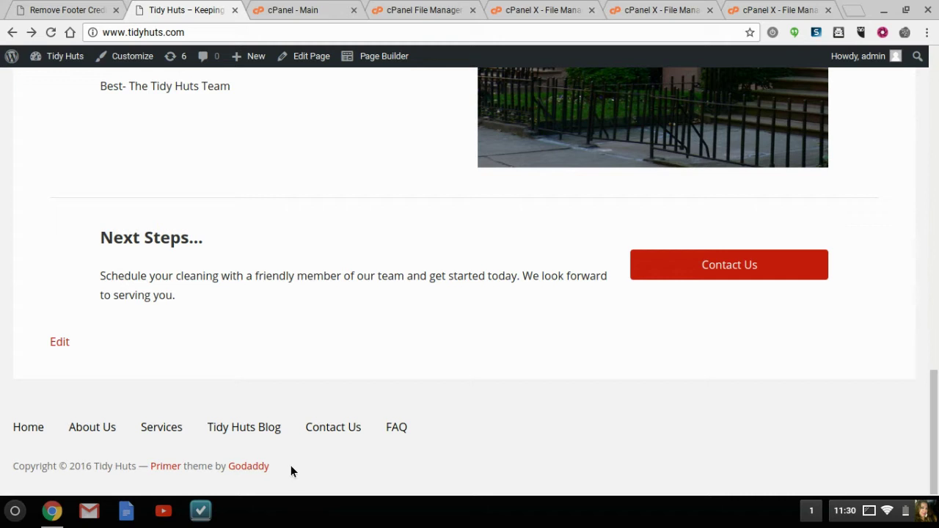
click(67, 11)
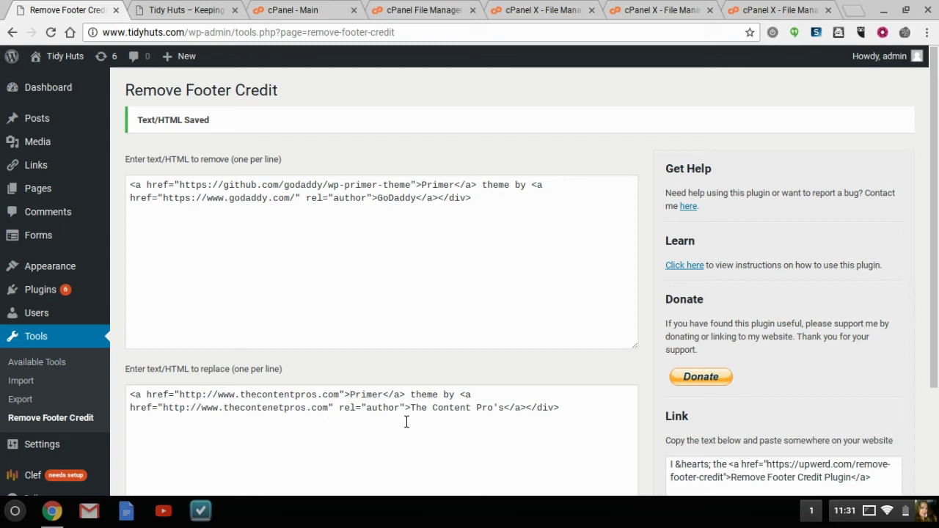
scroll(626, 317, down, 1)
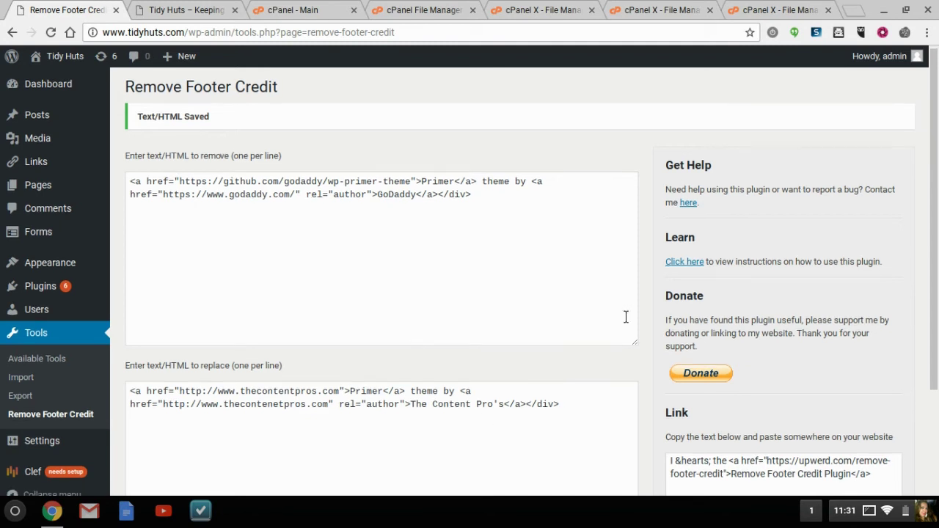
scroll(626, 317, down, 2)
scroll(626, 317, up, 2)
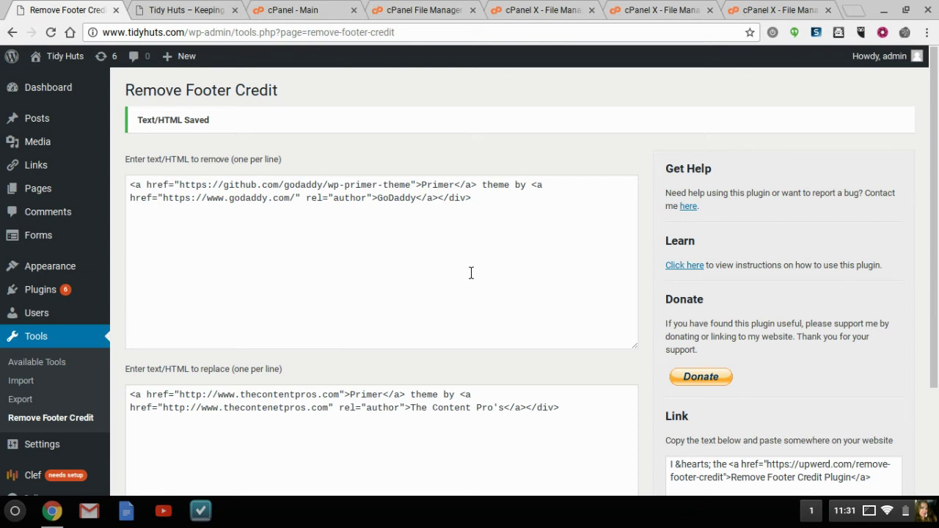
scroll(470, 273, down, 1)
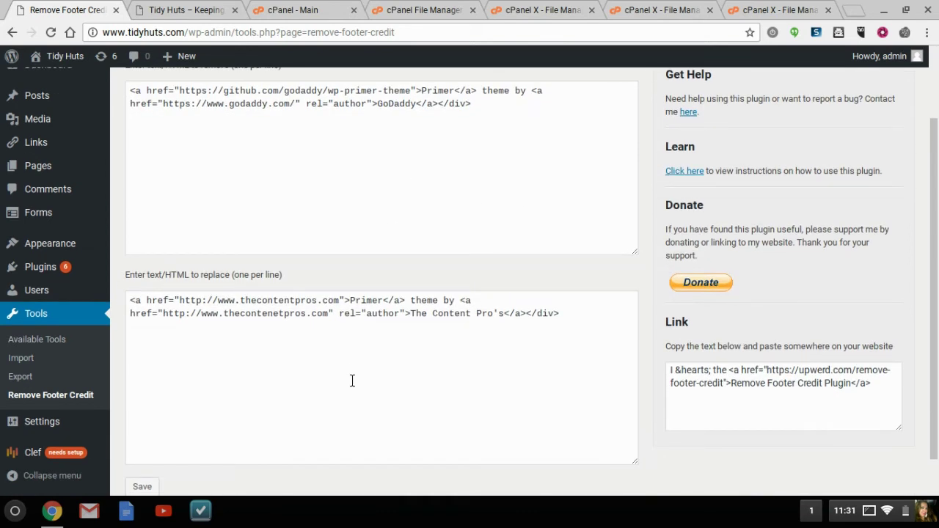
- Resave the existing remove and replace text and reload the homepage, whose footer still reads Godaddy
click(302, 347)
key(ctrl+a)
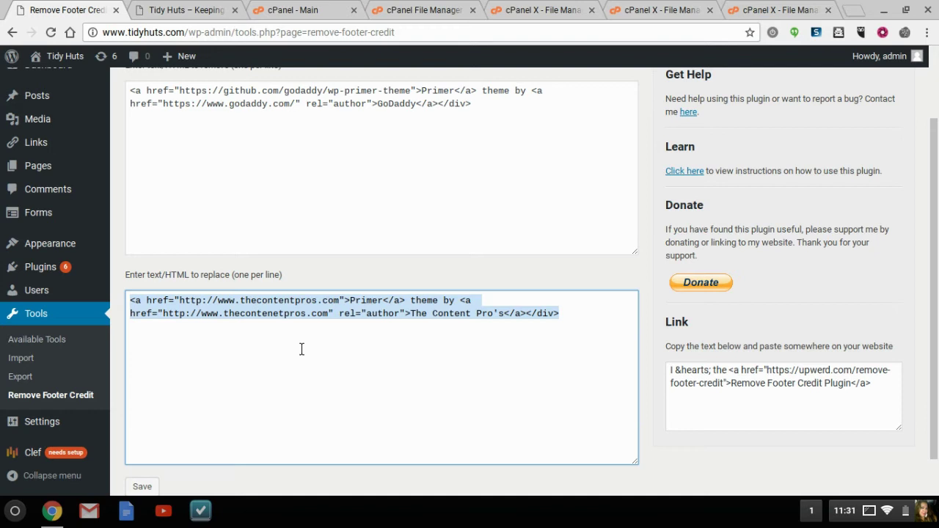
click(266, 127)
key(ctrl+a)
click(152, 13)
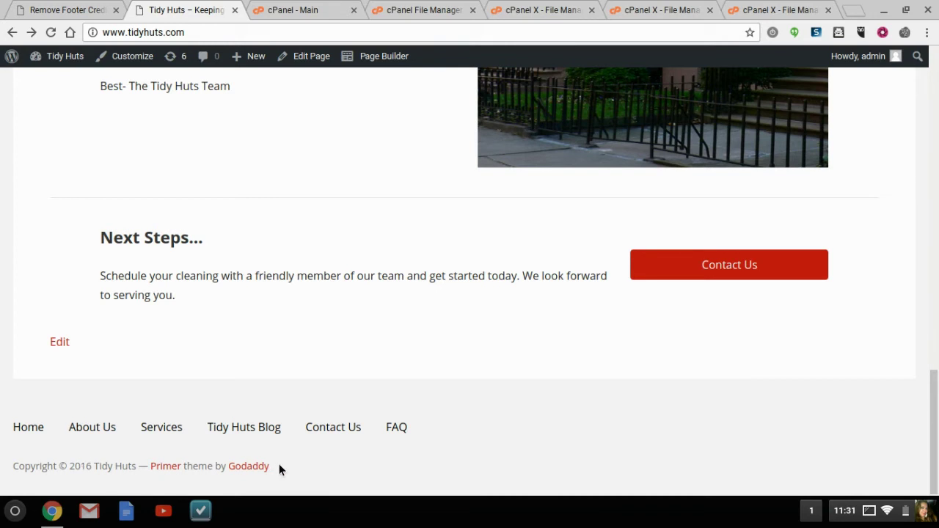
click(59, 13)
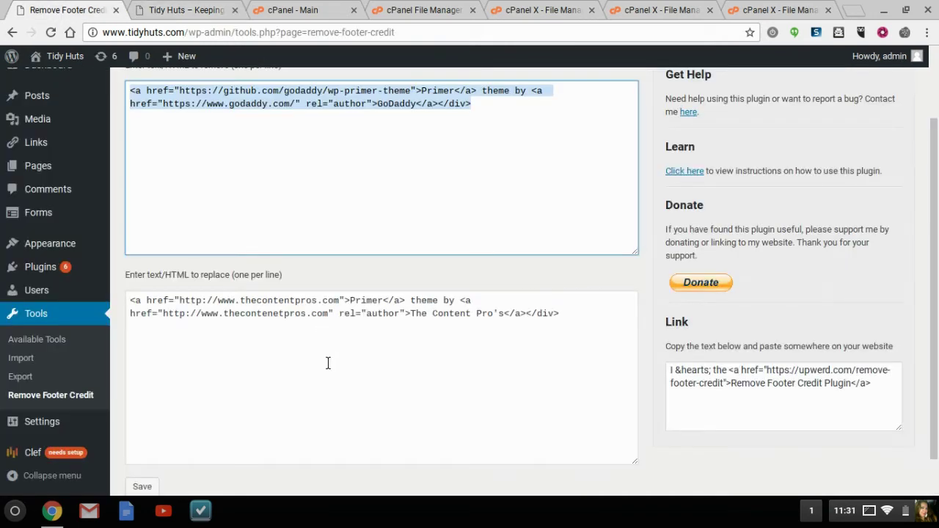
click(291, 364)
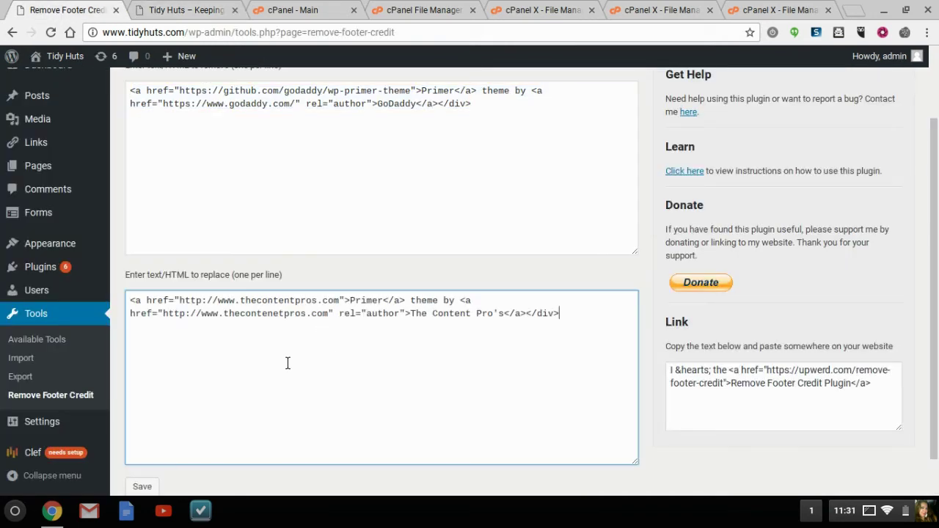
click(144, 487)
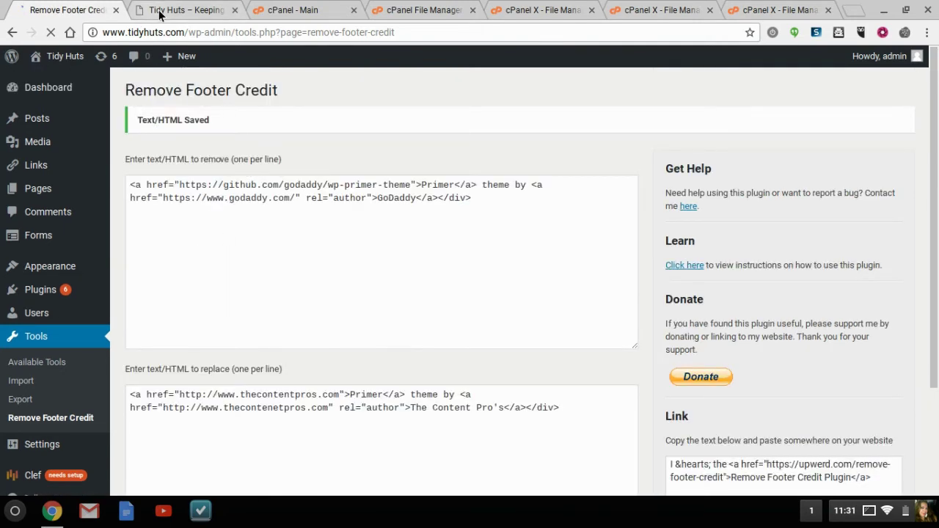
click(159, 13)
click(51, 33)
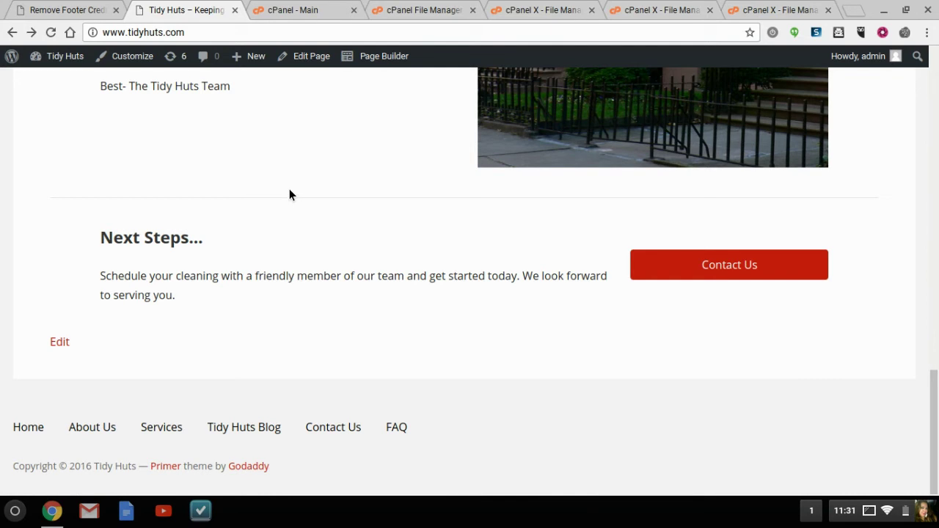
click(73, 11)
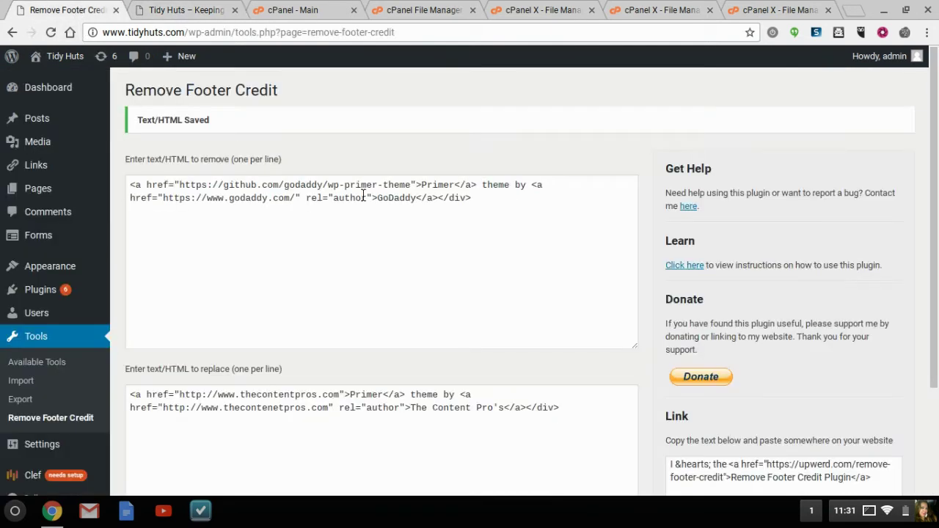
drag(415, 189, 209, 190)
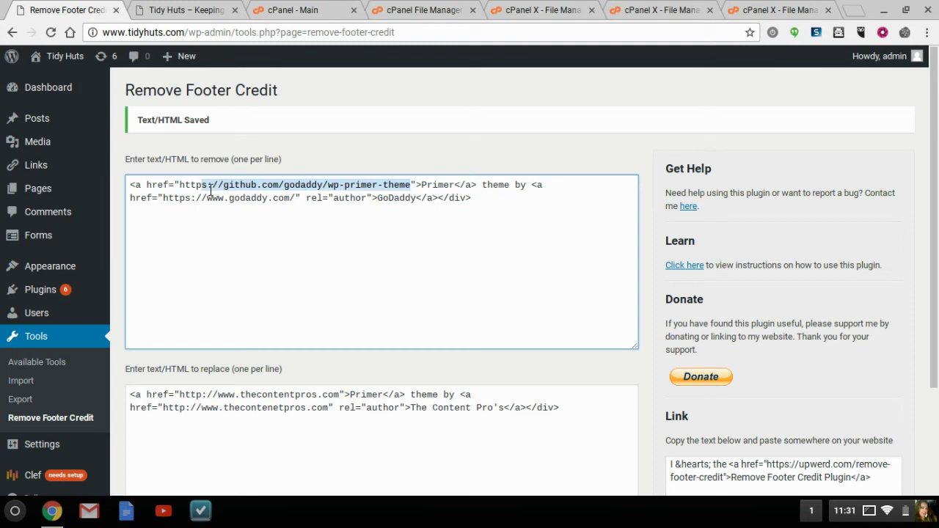
key(BackSpace)
text(:w)
key(BackSpace)
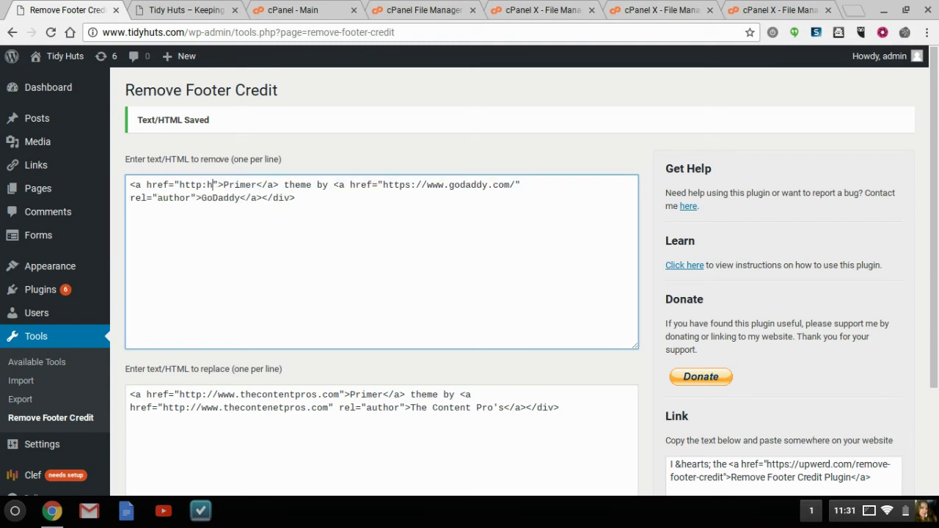
text(//ww)
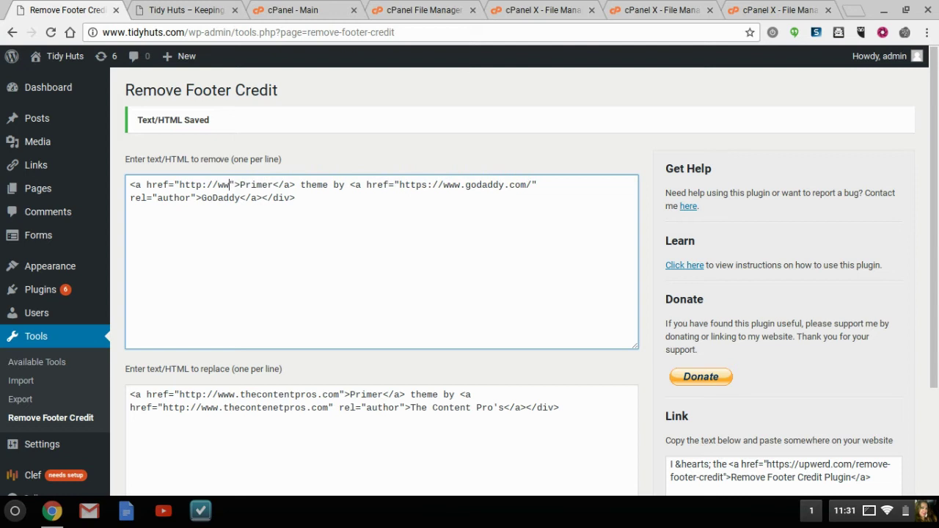
text(w.thecontentp)
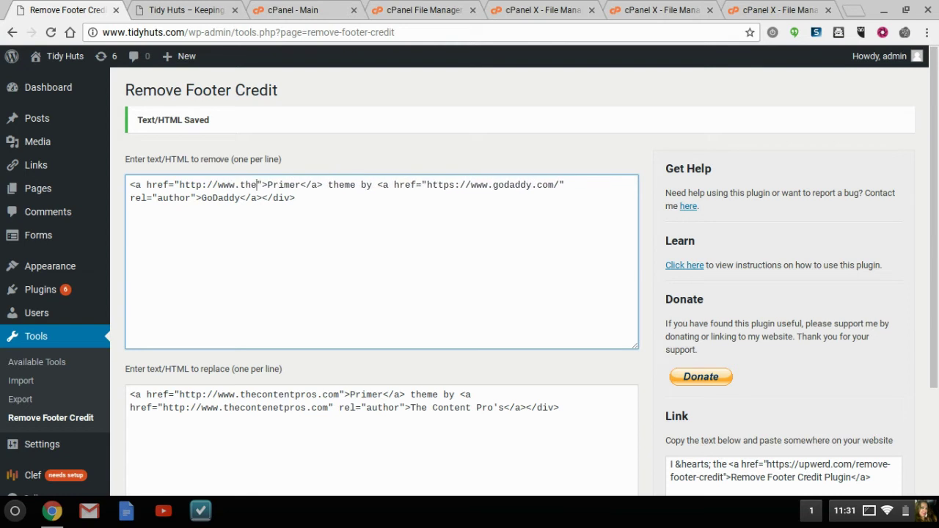
text(ros.com)
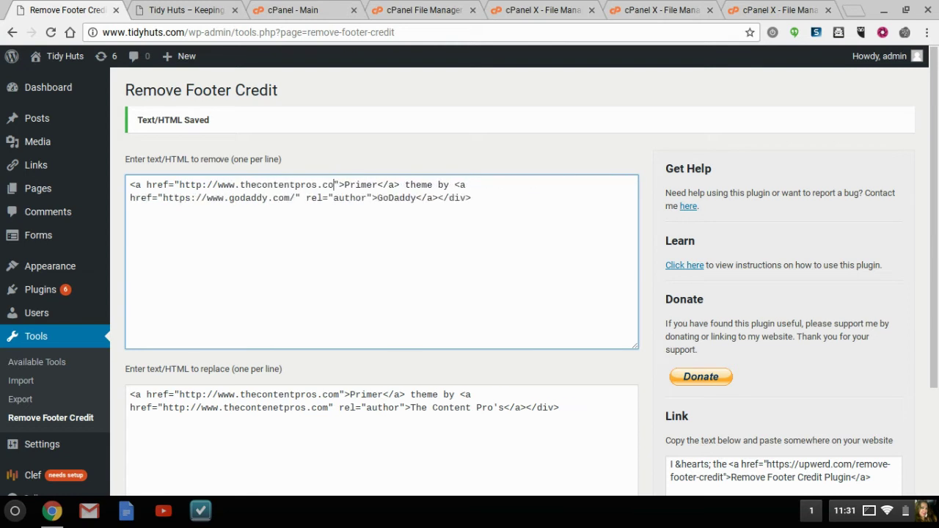
click(269, 198)
key(BackSpace)
key(BackSpace)
key(BackSpace)
key(BackSpace)
key(BackSpace)
key(BackSpace)
key(BackSpace)
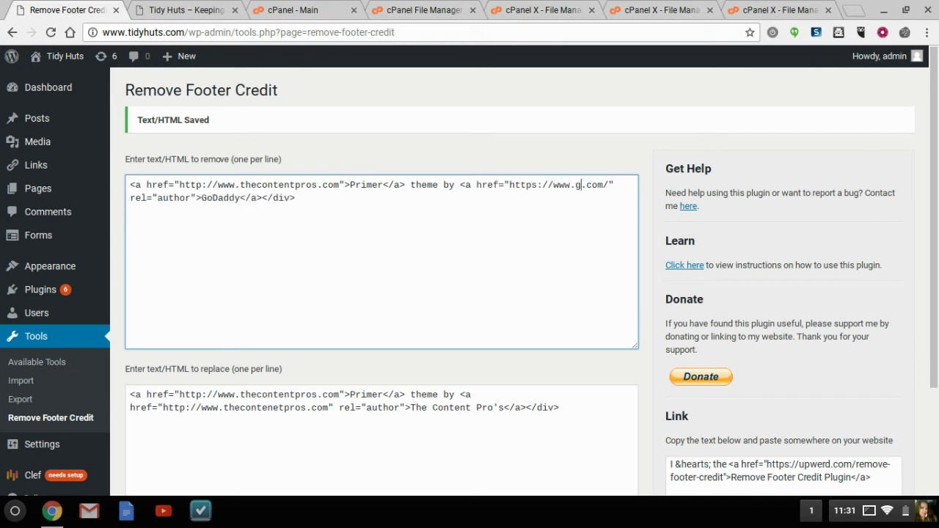
text(thecontentpros)
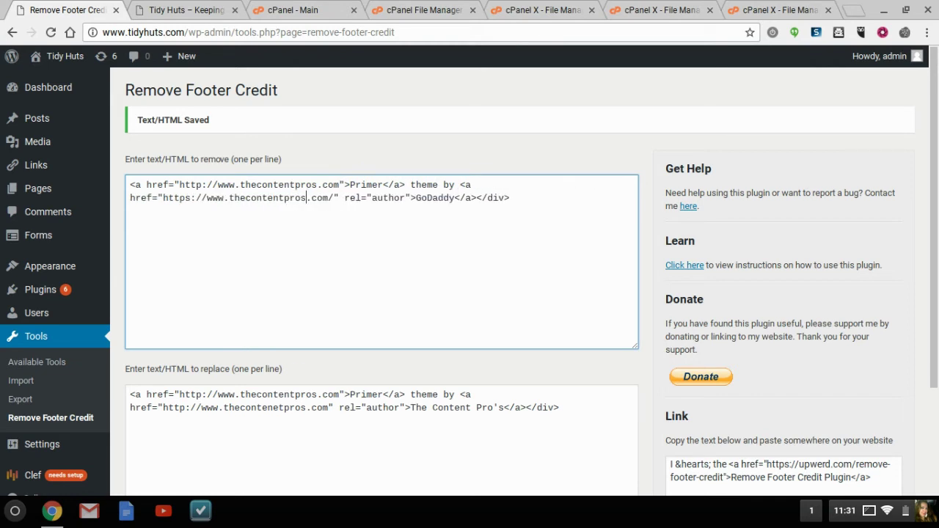
- Save the footer credit settings and reload the Tidy Huts homepage to check the credit
scroll(453, 248, down, 1)
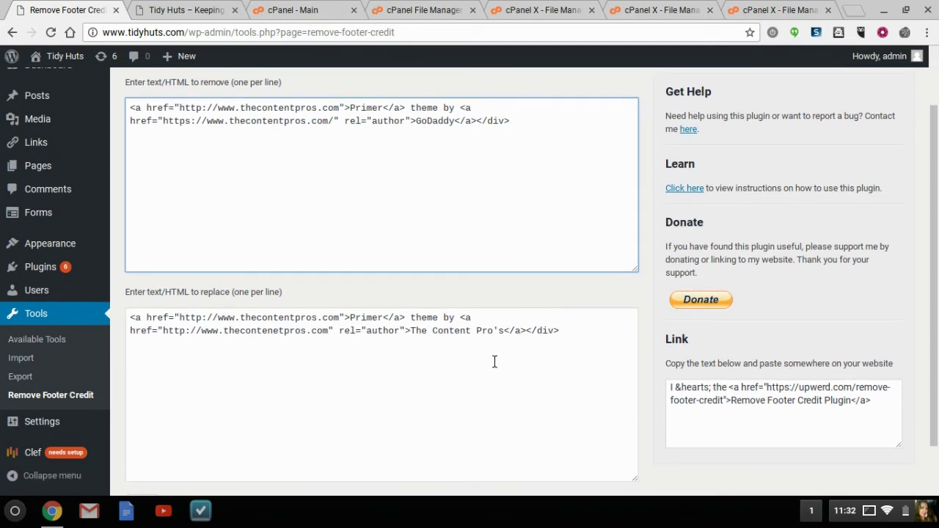
scroll(526, 360, down, 1)
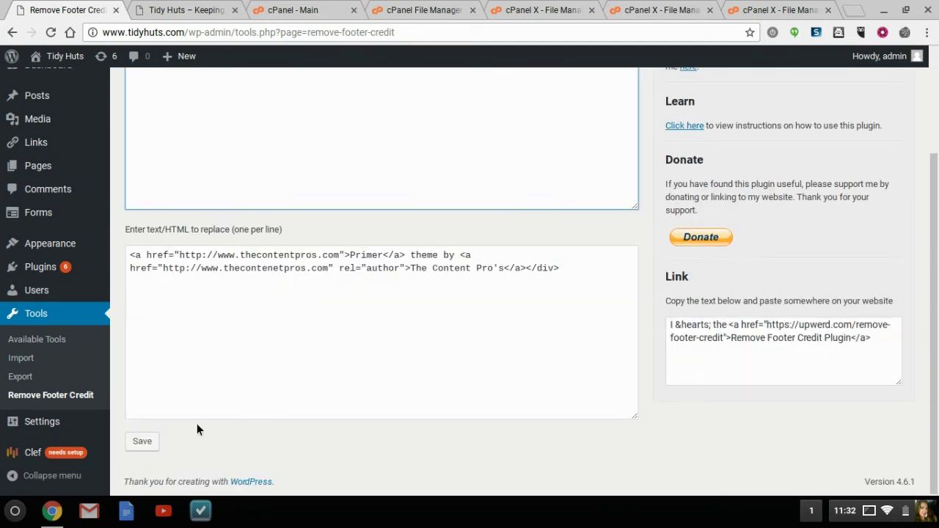
scroll(200, 341, up, 2)
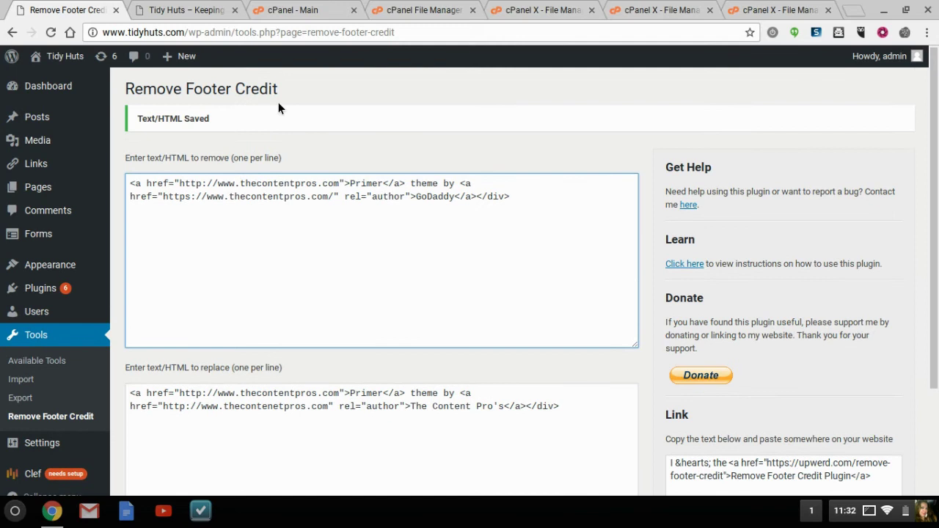
scroll(278, 107, down, 2)
click(264, 328)
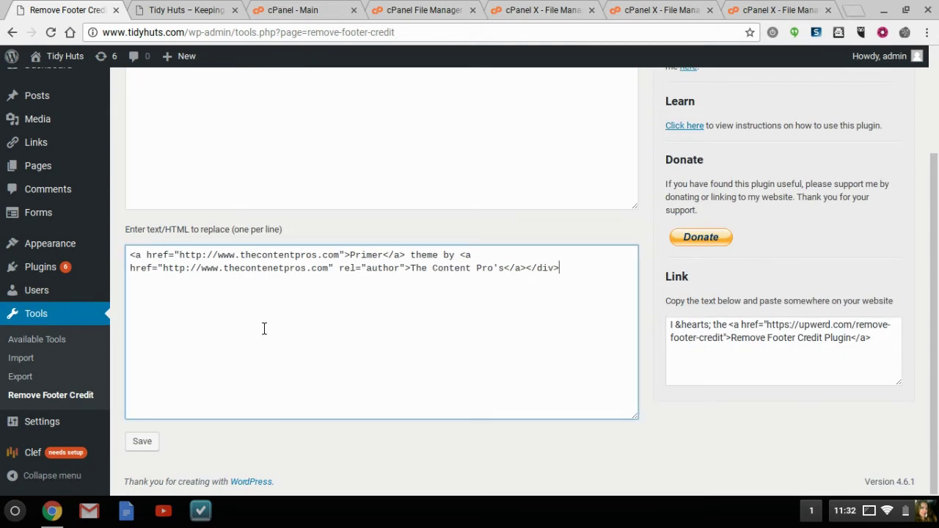
click(144, 444)
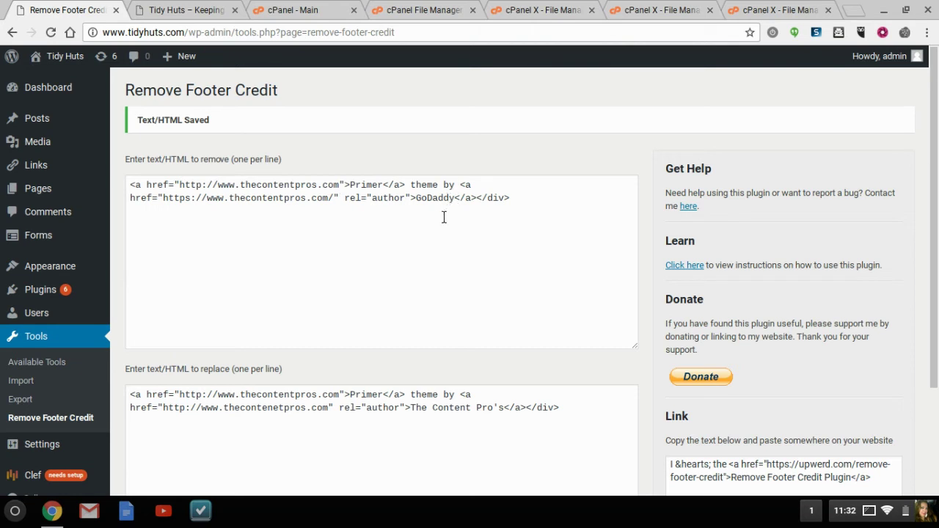
click(174, 11)
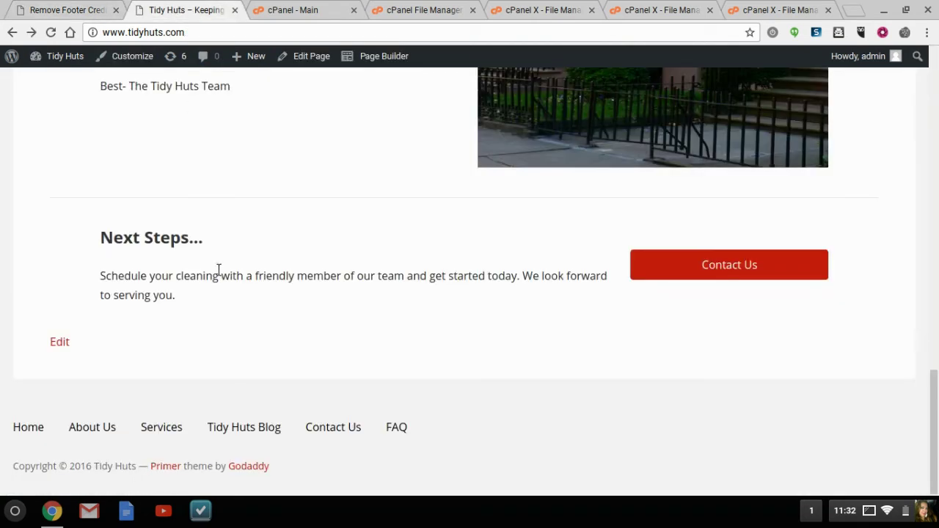
click(51, 32)
click(84, 17)
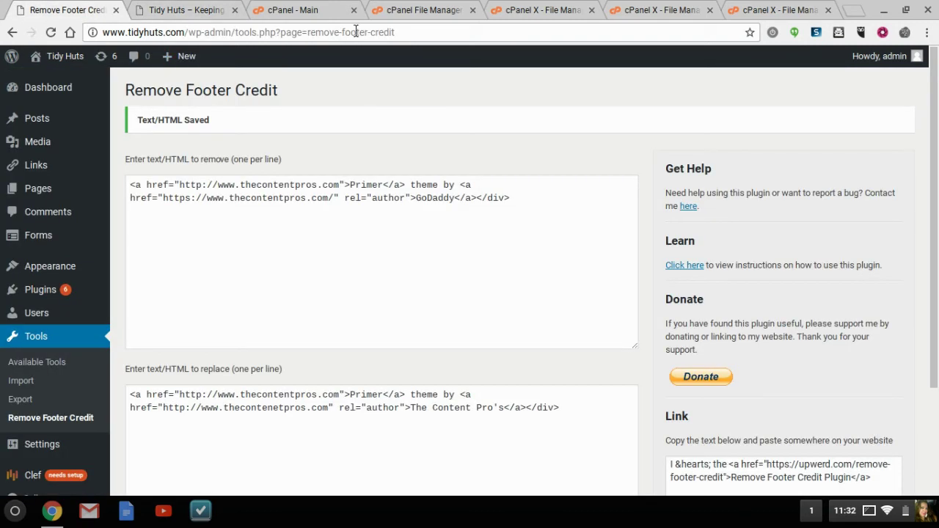
- Launch cPanel File Manager at the tidyhuts.com document root, then go back to the WordPress tab
click(292, 13)
scroll(374, 210, up, 3)
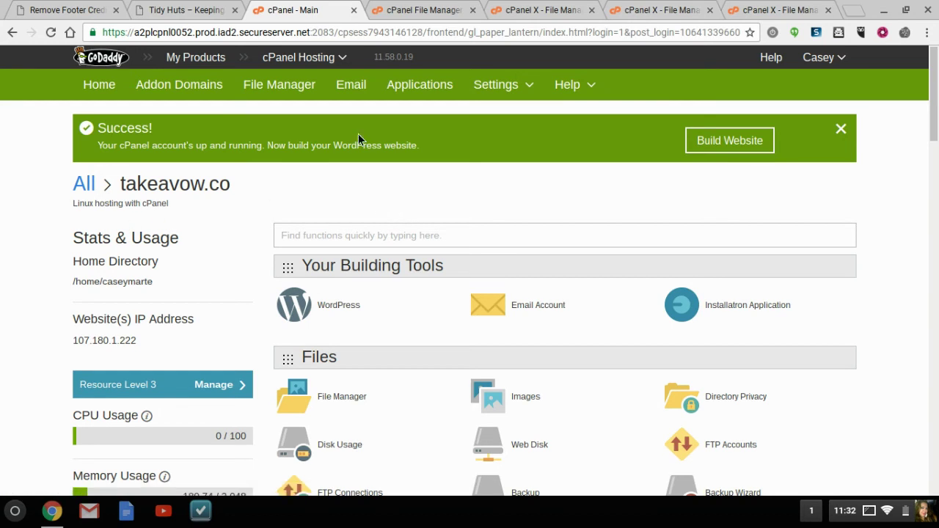
scroll(368, 174, down, 3)
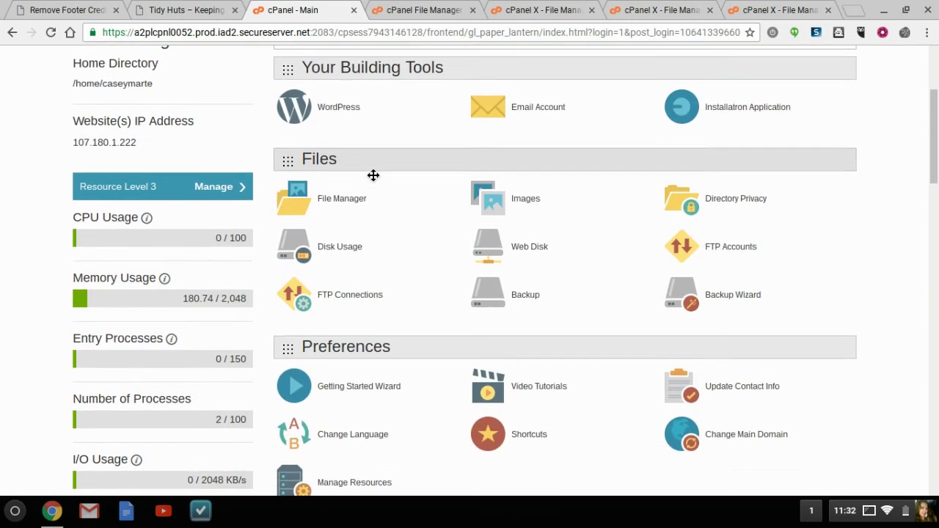
click(342, 195)
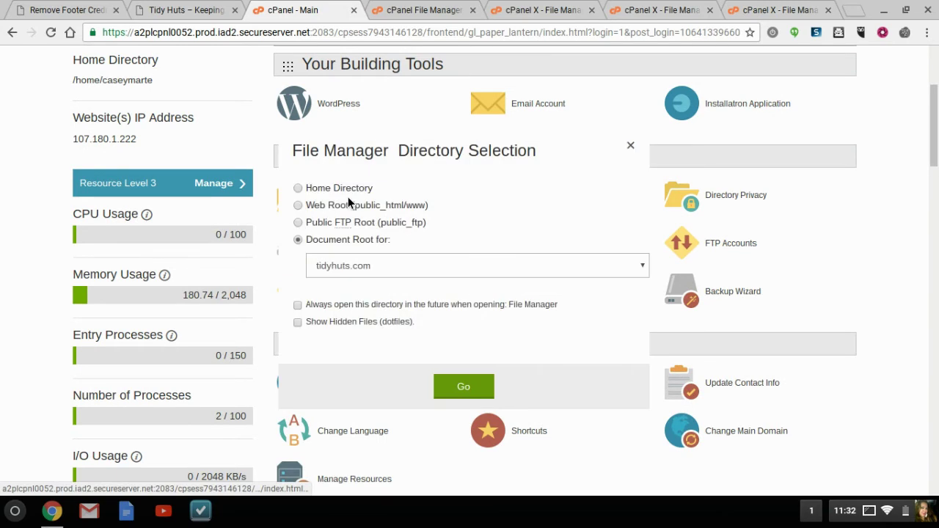
click(509, 265)
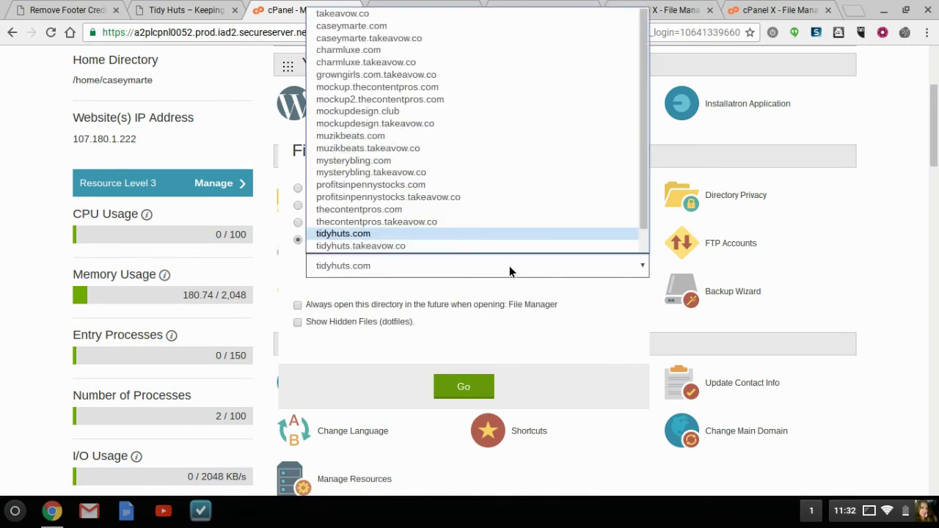
click(428, 236)
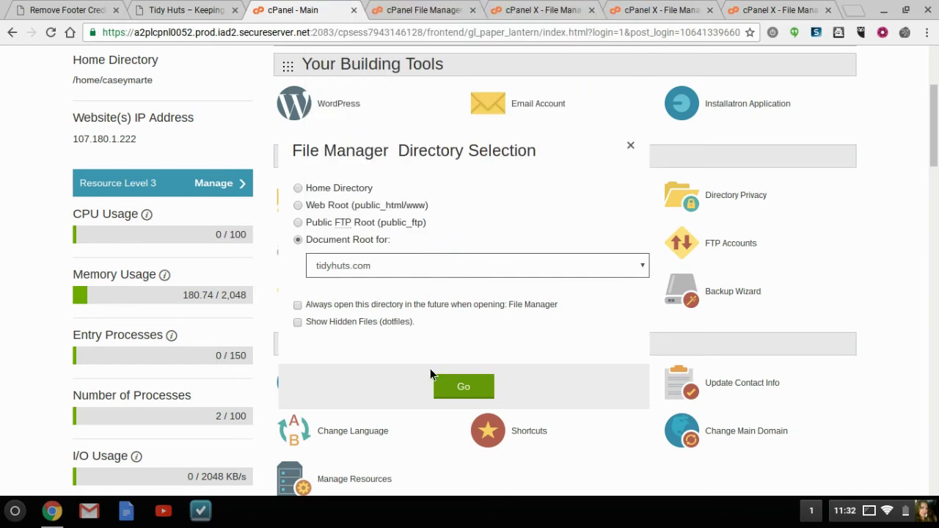
click(455, 387)
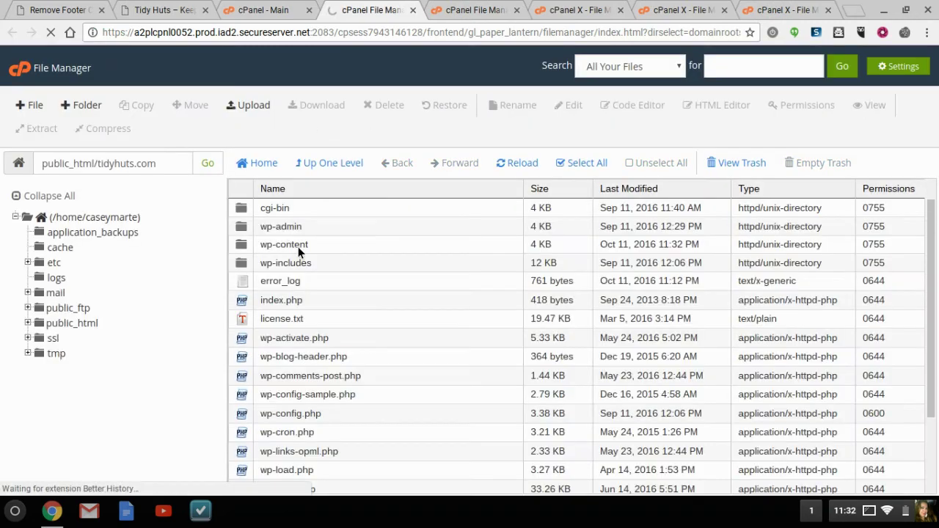
click(41, 11)
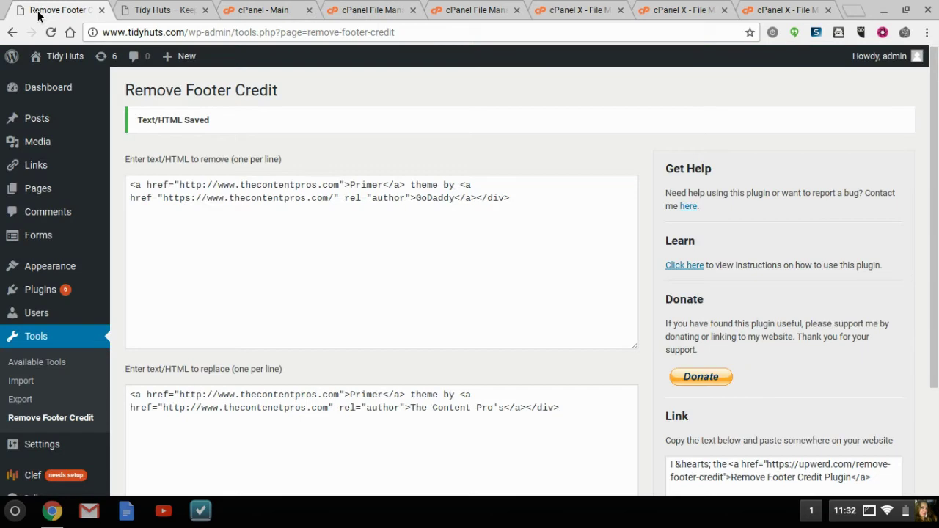
- Go to the File Manager listing for tidyhuts.com and open the wp-content folder
click(264, 12)
click(367, 10)
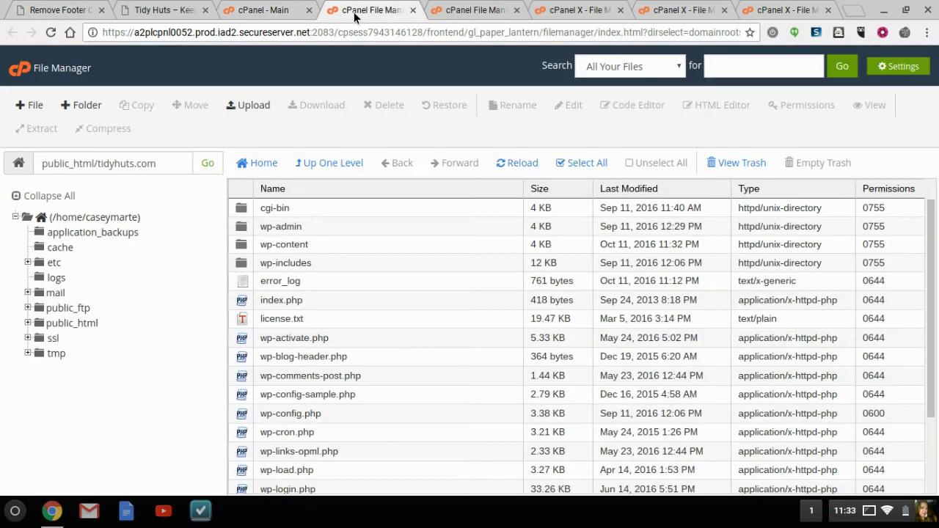
scroll(333, 253, down, 1)
scroll(333, 253, down, 1)
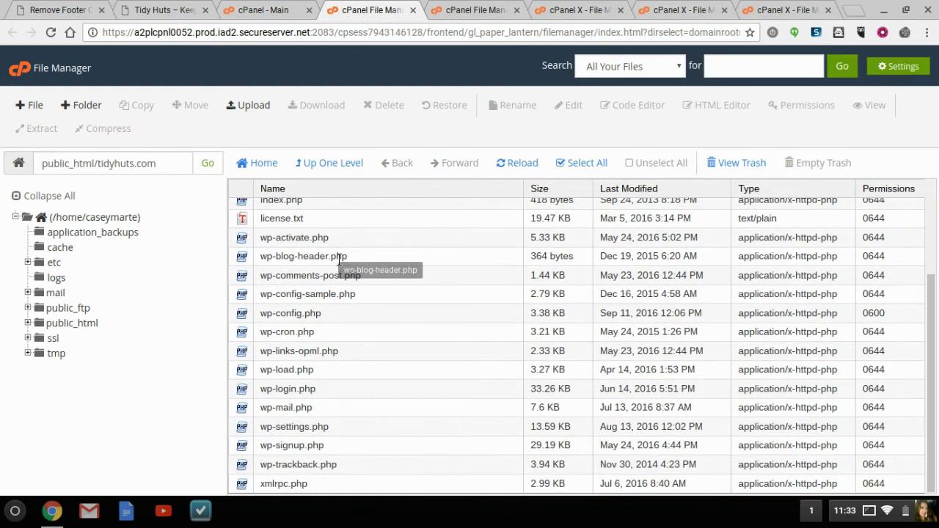
scroll(321, 224, up, 3)
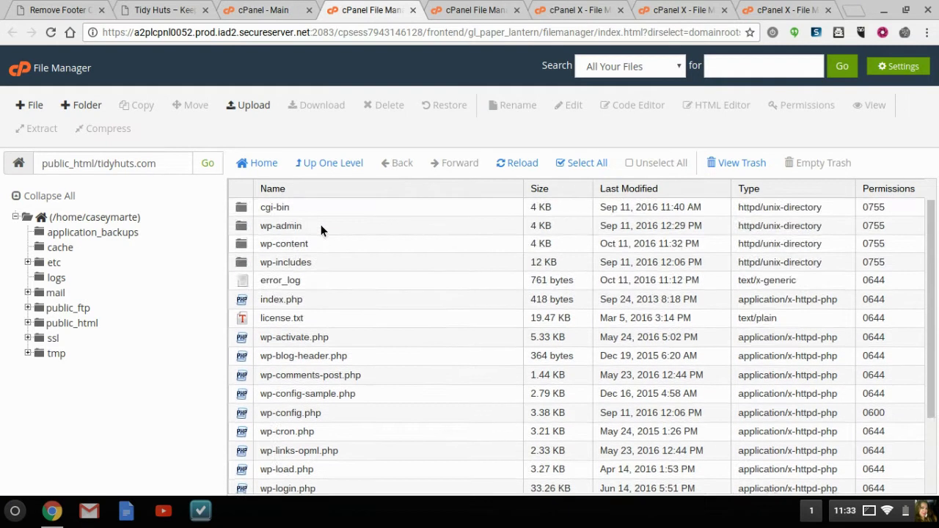
scroll(320, 224, down, 3)
scroll(304, 286, up, 2)
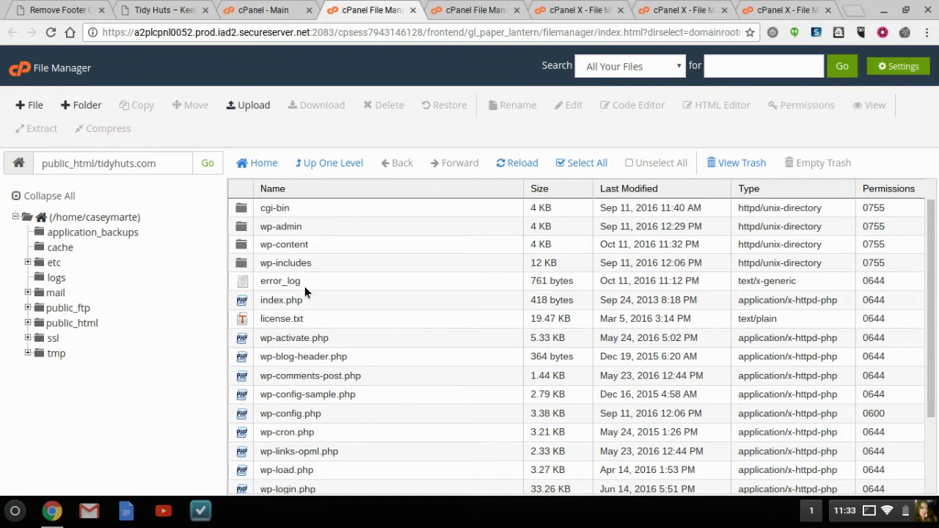
double_click(242, 249)
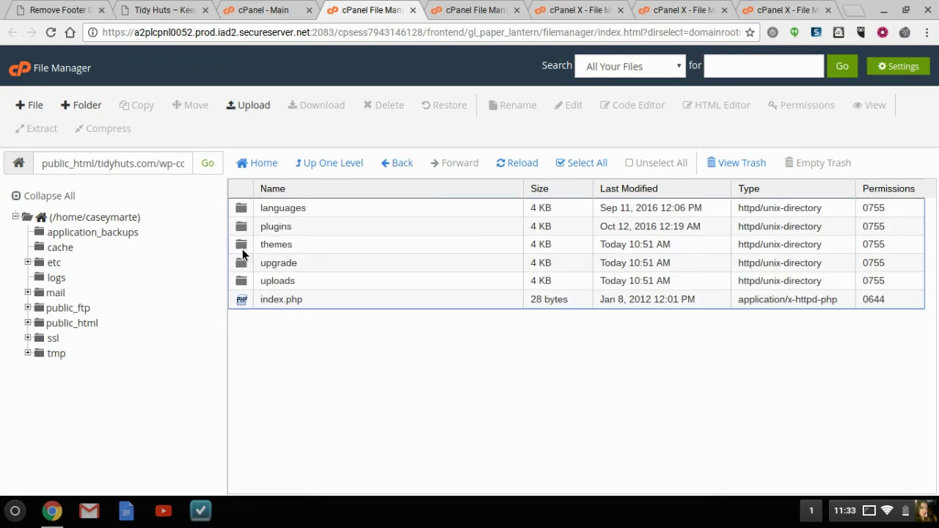
- Open themes, then primer, and scroll its file list down to style.css
double_click(243, 250)
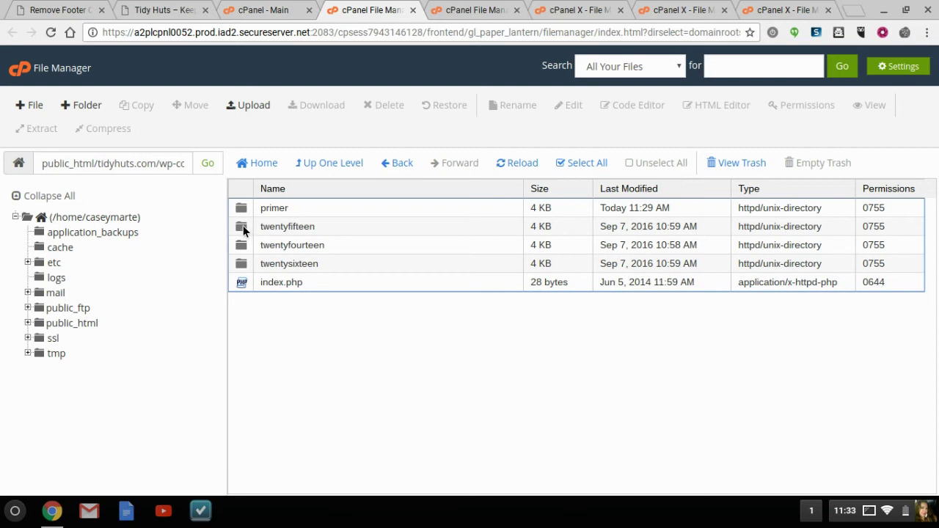
double_click(241, 208)
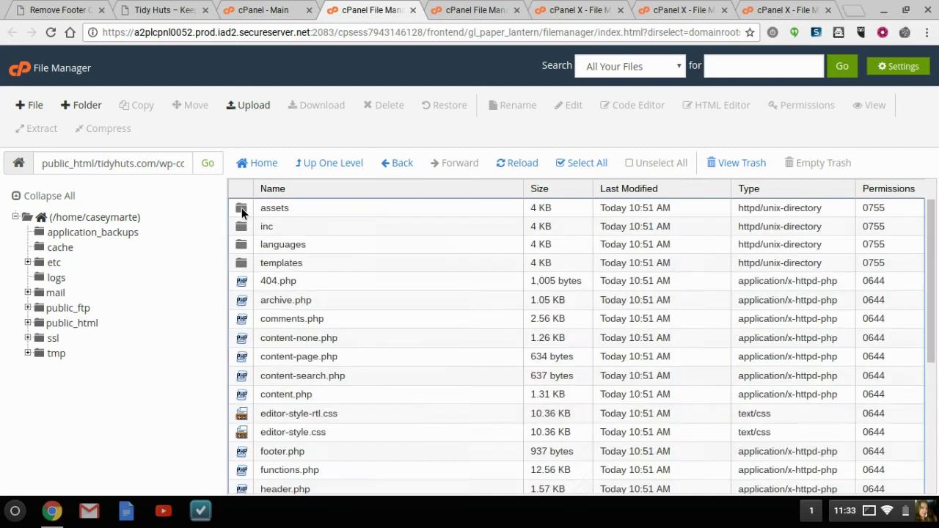
scroll(352, 290, down, 3)
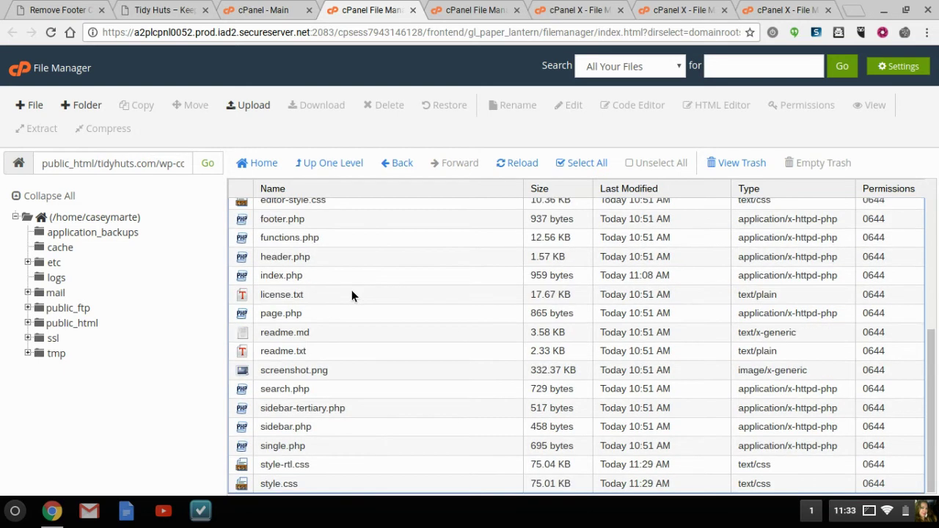
scroll(351, 289, up, 1)
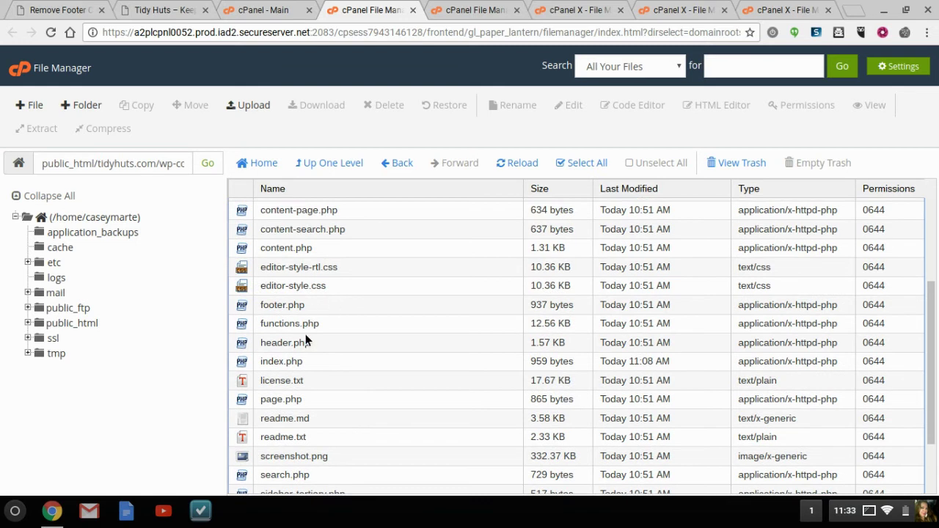
scroll(340, 438, down, 1)
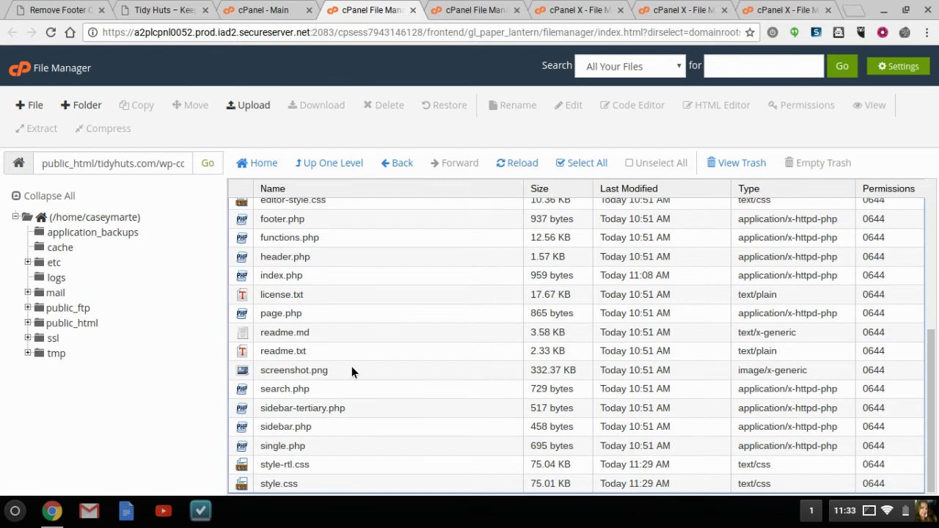
scroll(351, 367, up, 3)
scroll(351, 367, down, 3)
scroll(351, 367, up, 3)
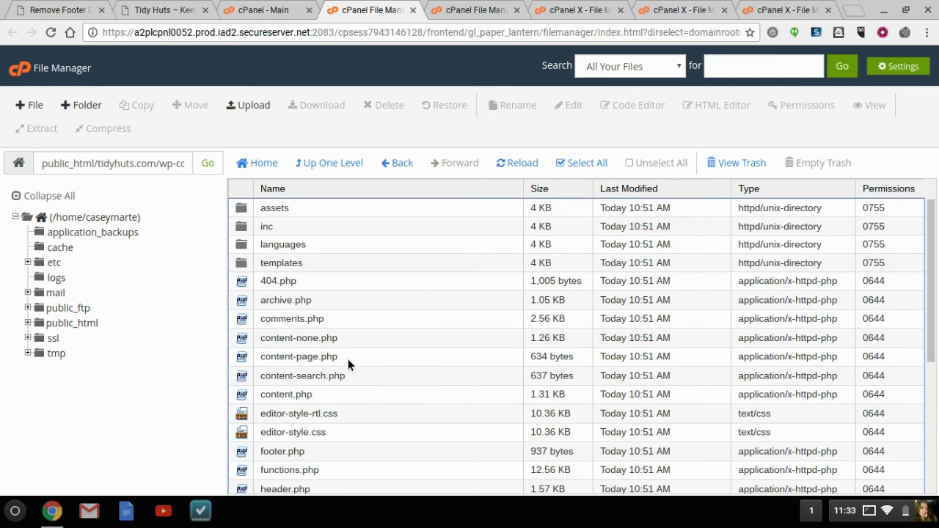
scroll(358, 306, down, 3)
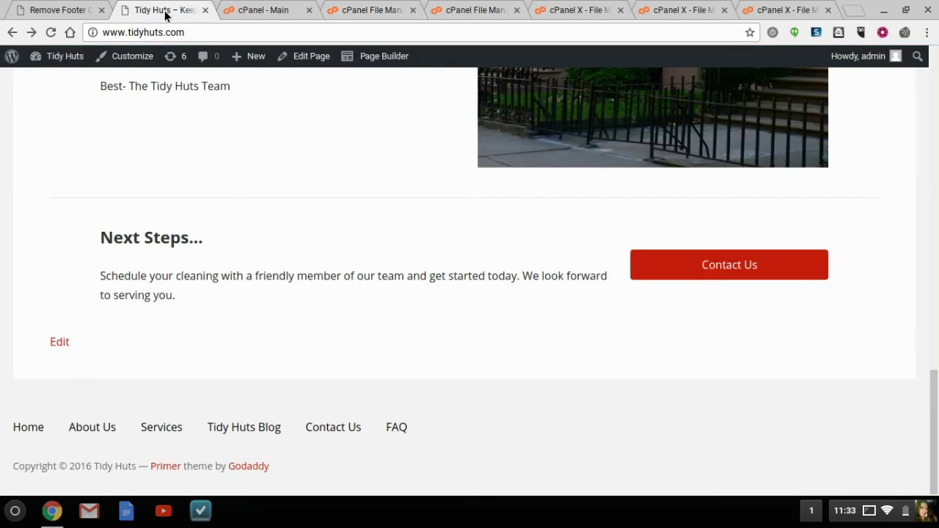
- Inspect the footer copyright line to see its site-info-text element and styles, then return to cPanel
click(163, 11)
right_click(214, 469)
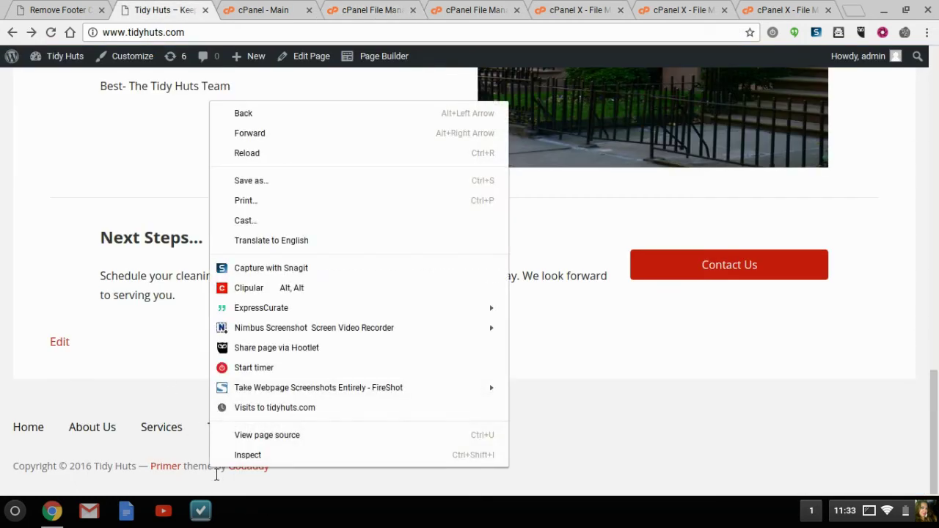
click(259, 456)
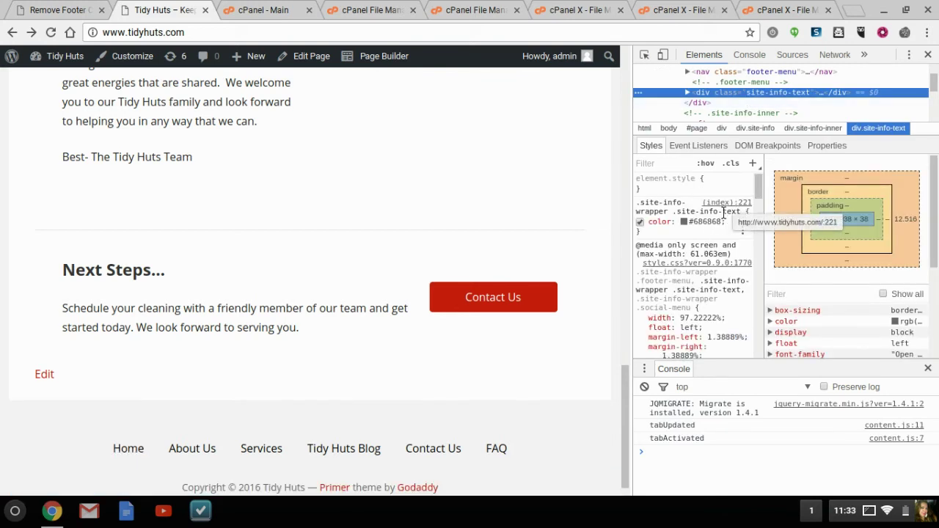
scroll(723, 249, down, 1)
scroll(726, 242, up, 1)
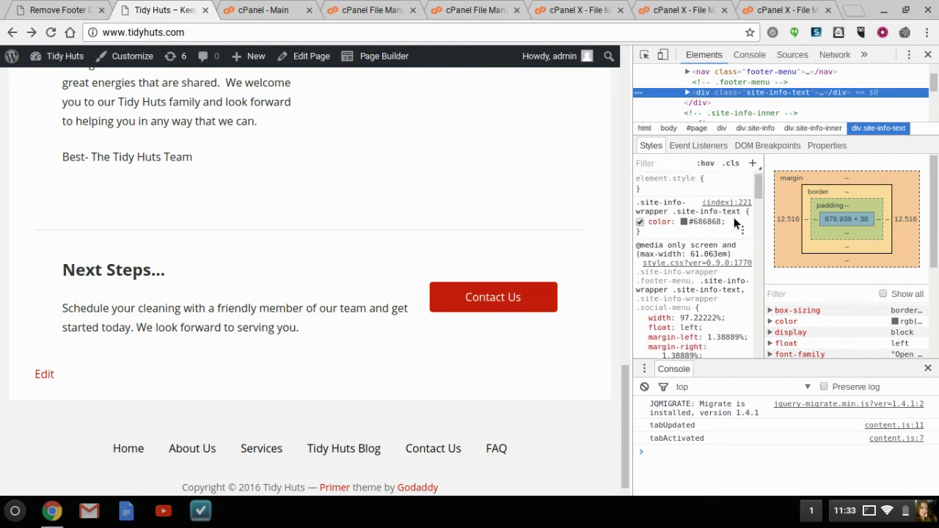
click(278, 14)
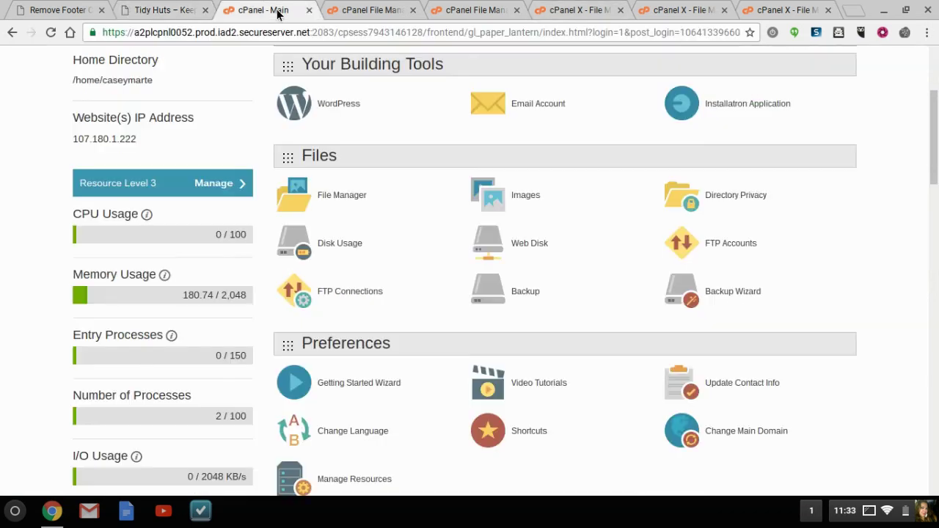
click(178, 14)
scroll(329, 448, down, 1)
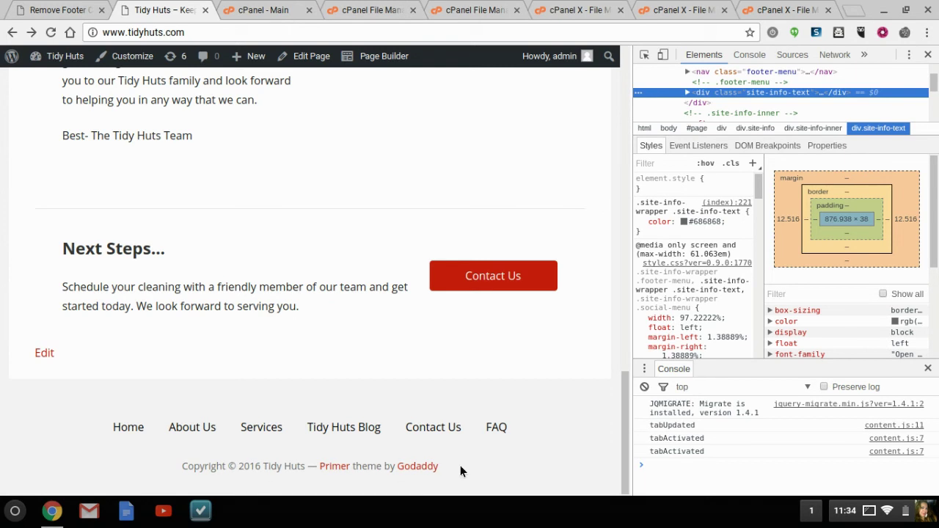
click(255, 11)
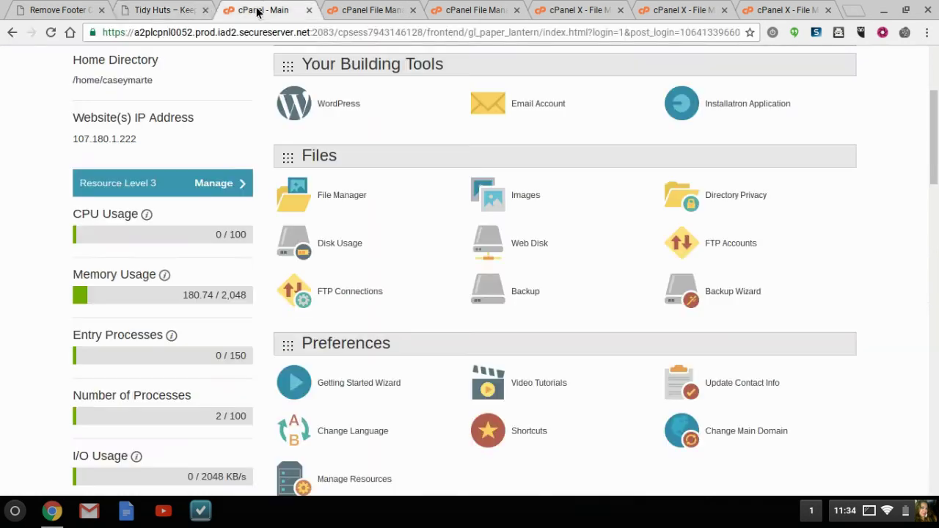
click(370, 13)
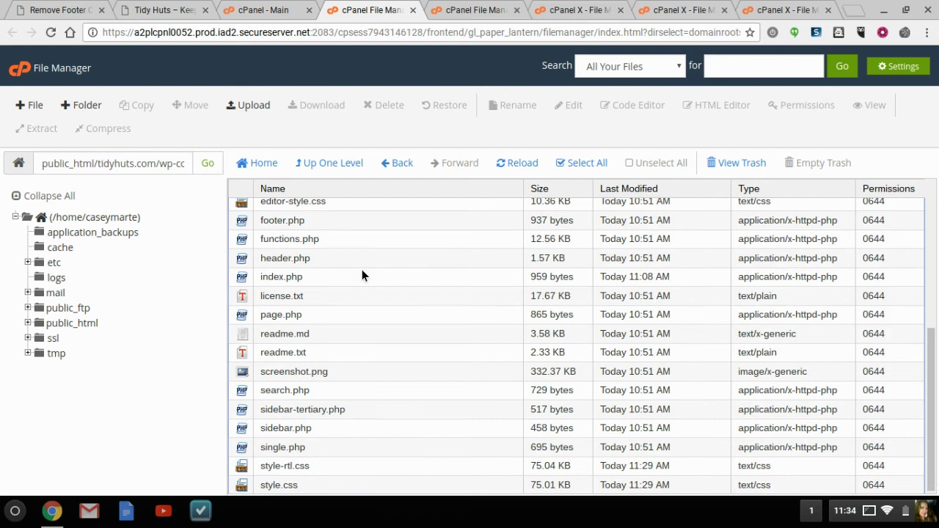
scroll(361, 275, up, 3)
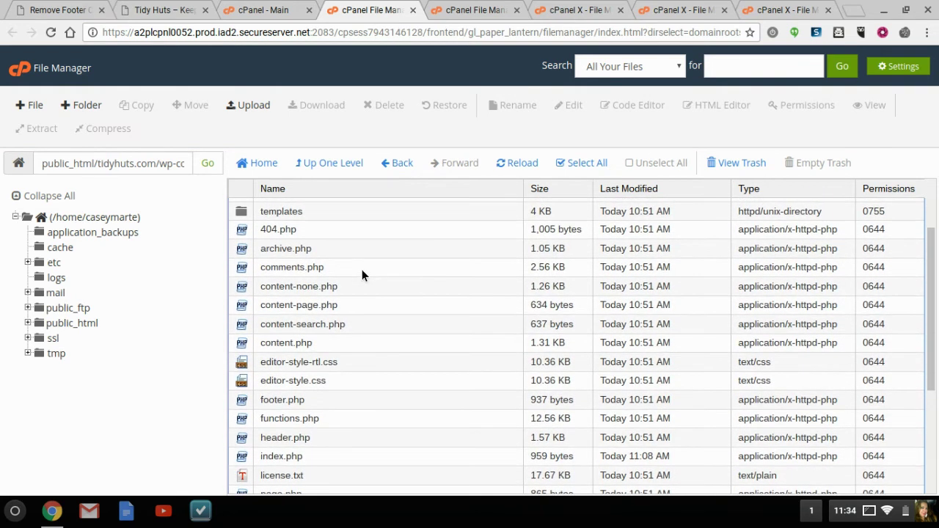
scroll(362, 275, down, 5)
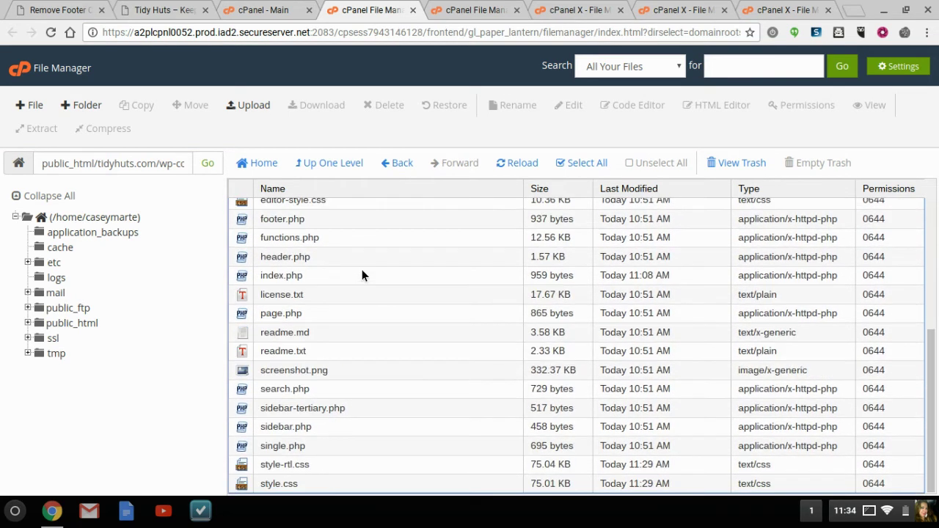
scroll(299, 418, up, 3)
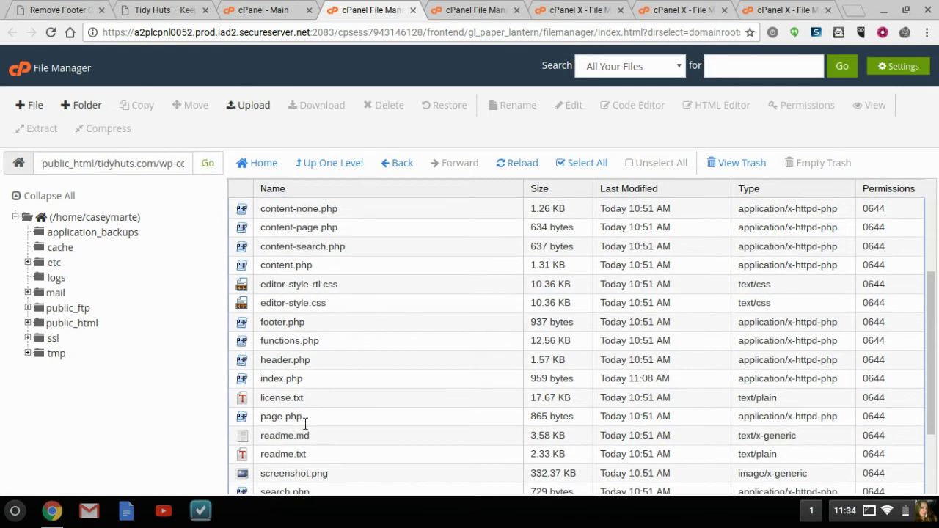
scroll(271, 385, up, 4)
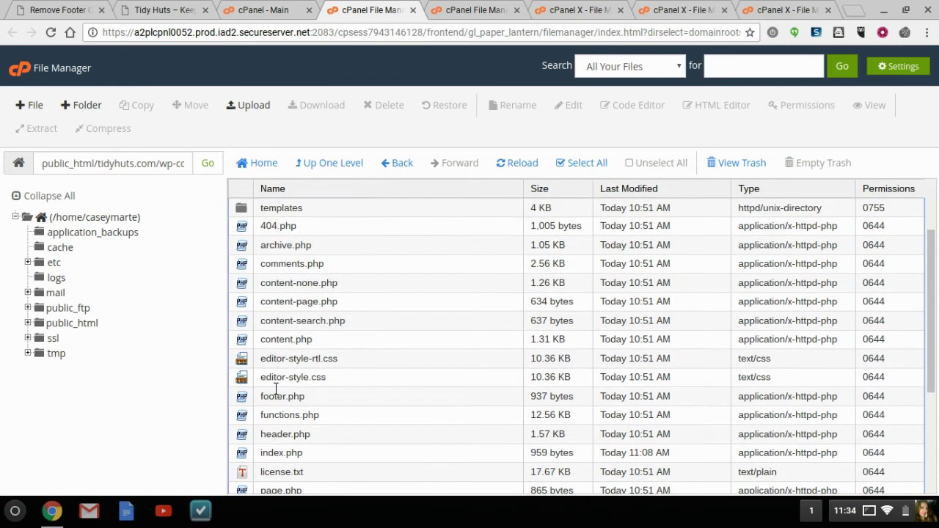
click(669, 76)
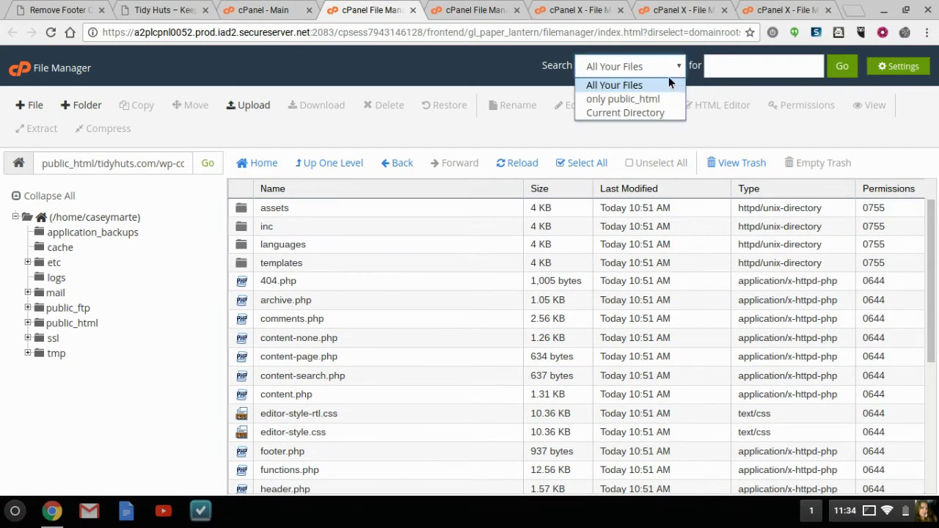
click(633, 116)
click(756, 71)
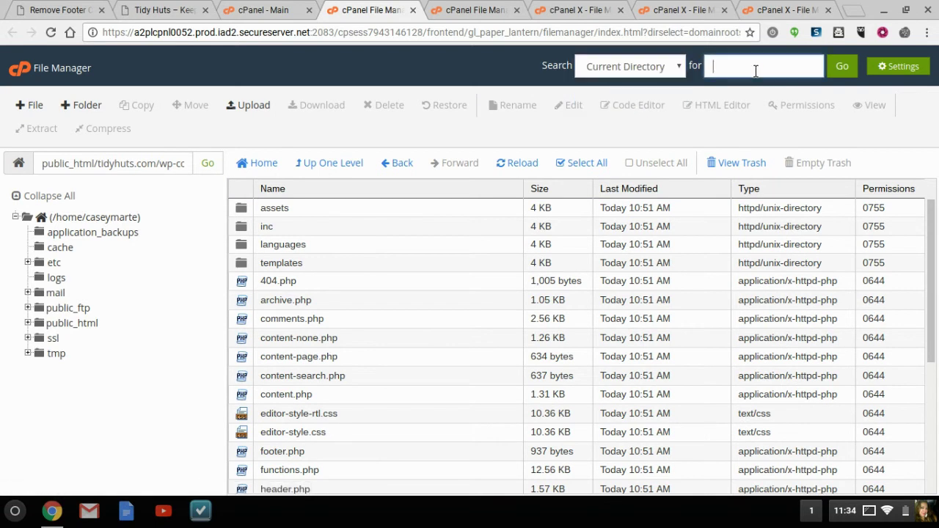
text(Credit)
key(Return)
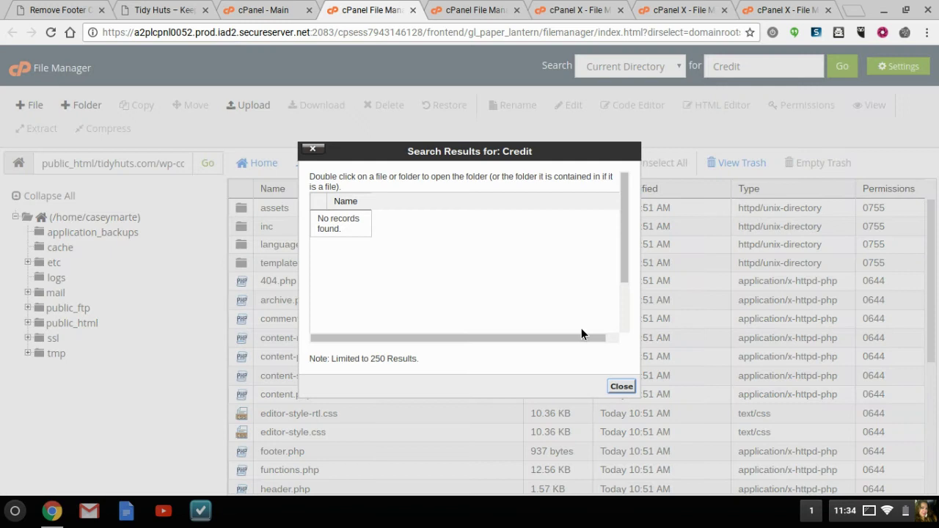
click(622, 385)
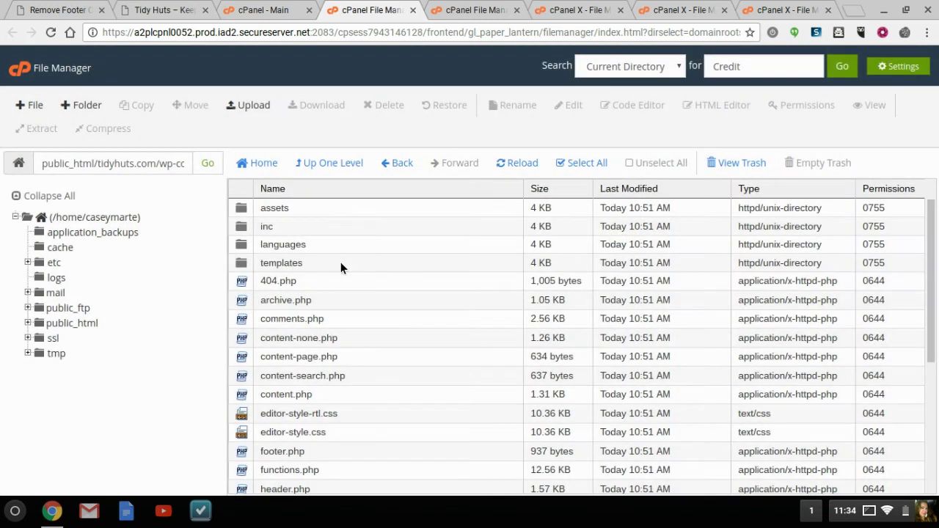
scroll(366, 279, down, 3)
scroll(366, 278, up, 1)
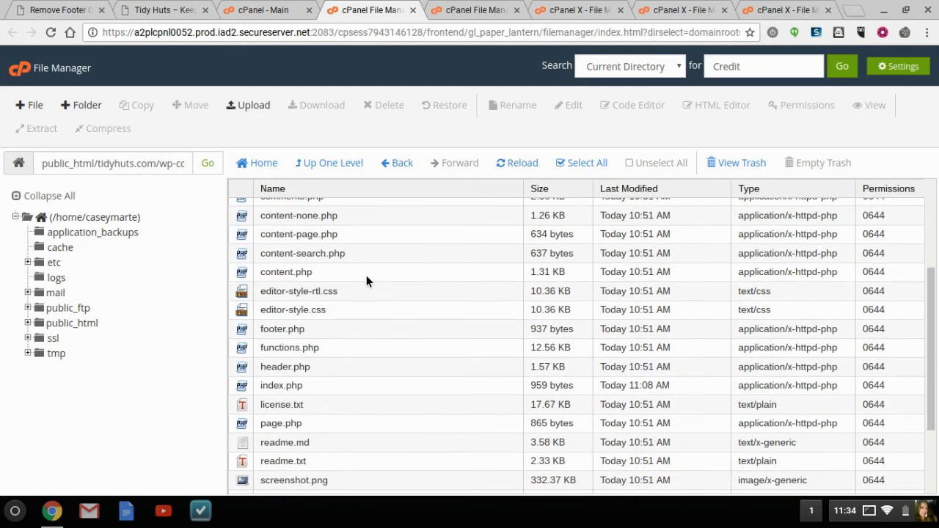
scroll(325, 319, down, 3)
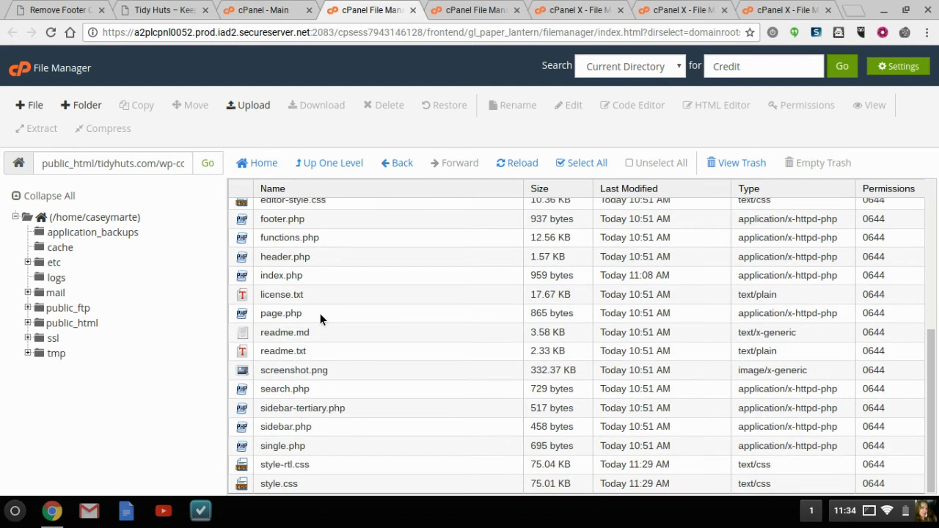
click(196, 11)
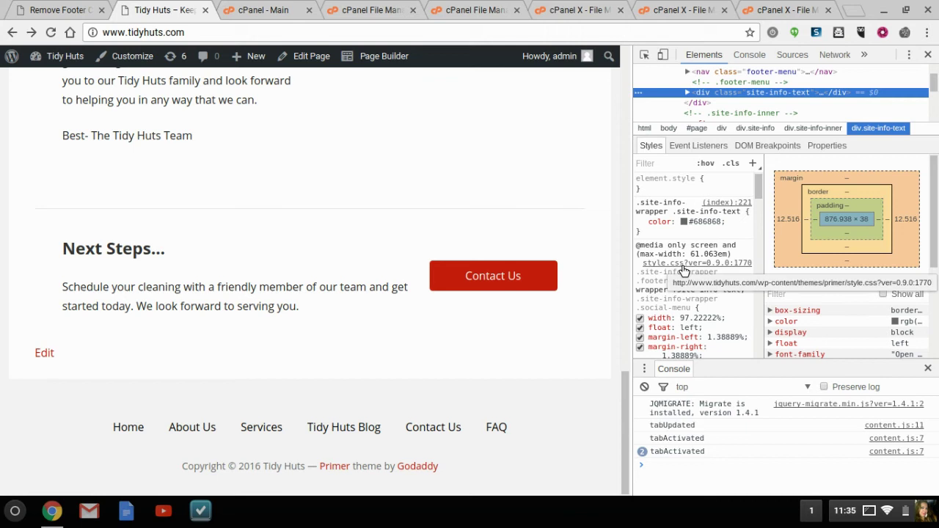
click(258, 17)
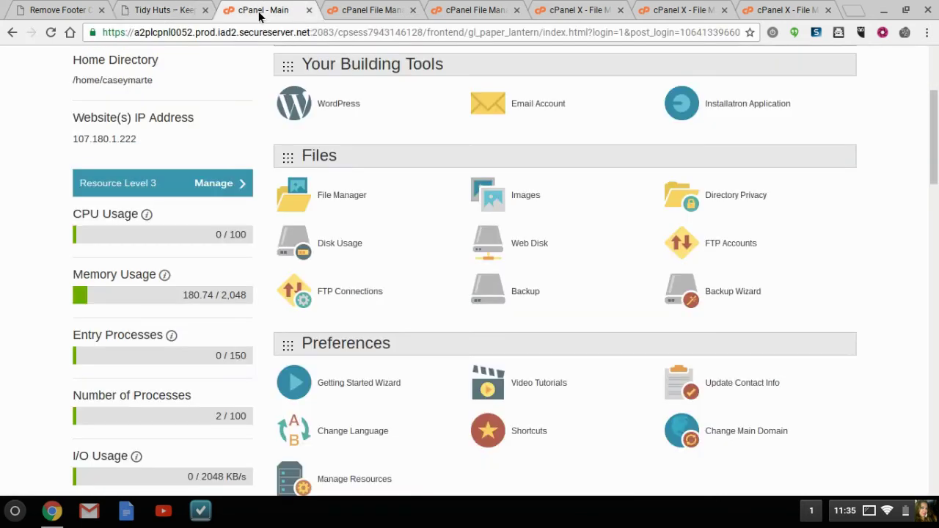
click(370, 13)
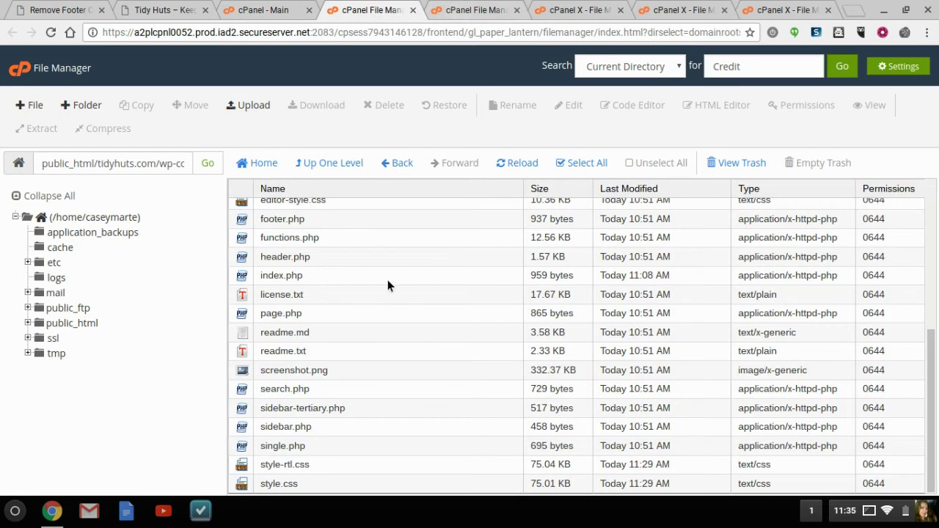
- Select style.css in the primer folder, cancelling the accidental inline rename
click(275, 487)
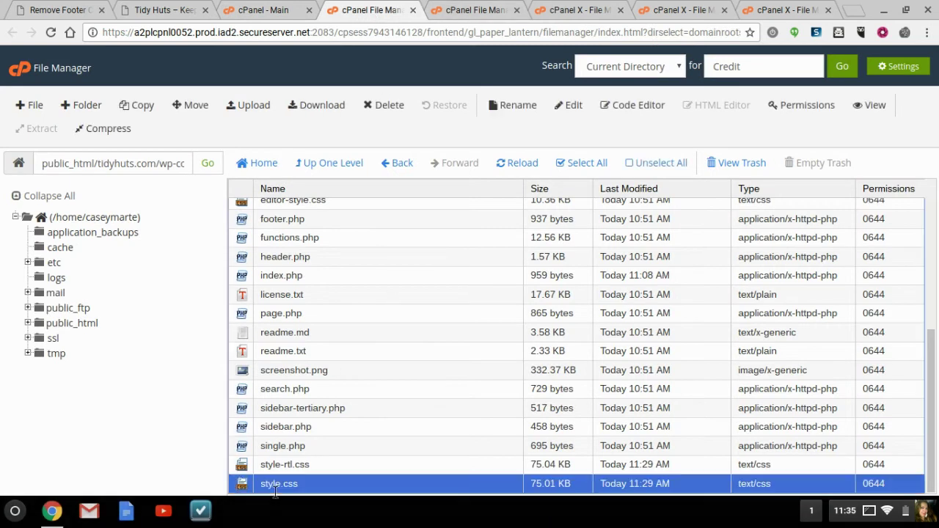
click(143, 10)
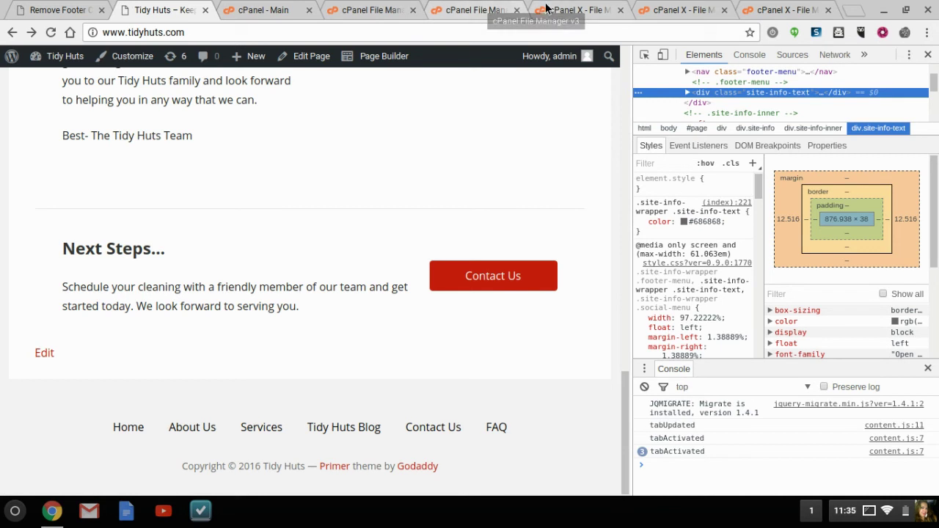
click(354, 10)
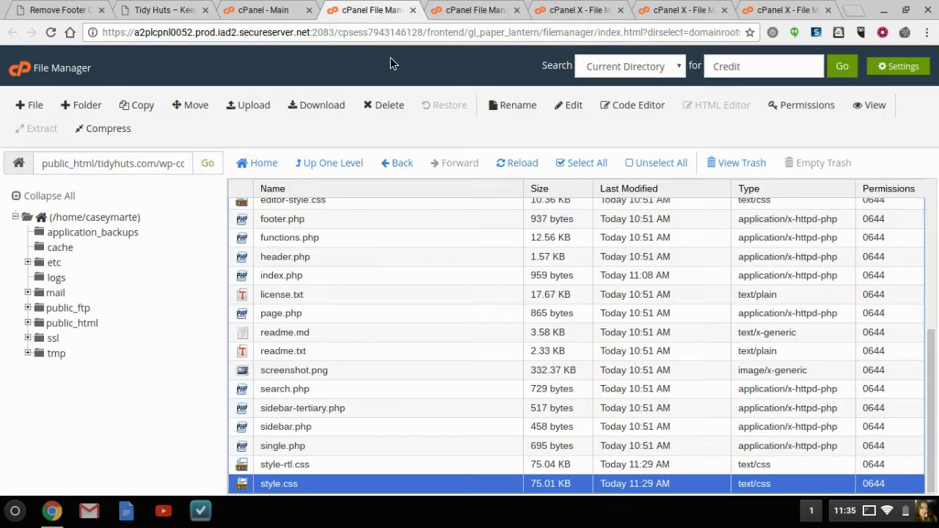
click(439, 12)
click(371, 10)
click(272, 491)
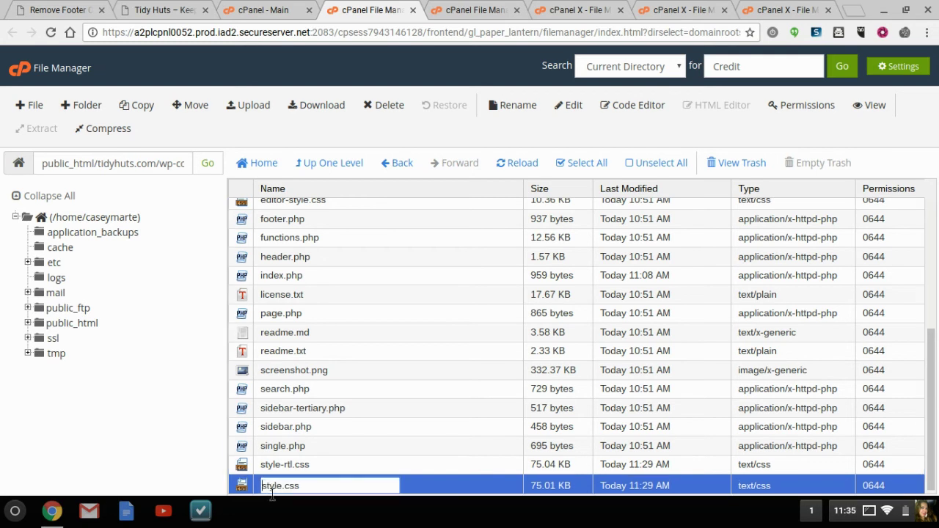
click(249, 493)
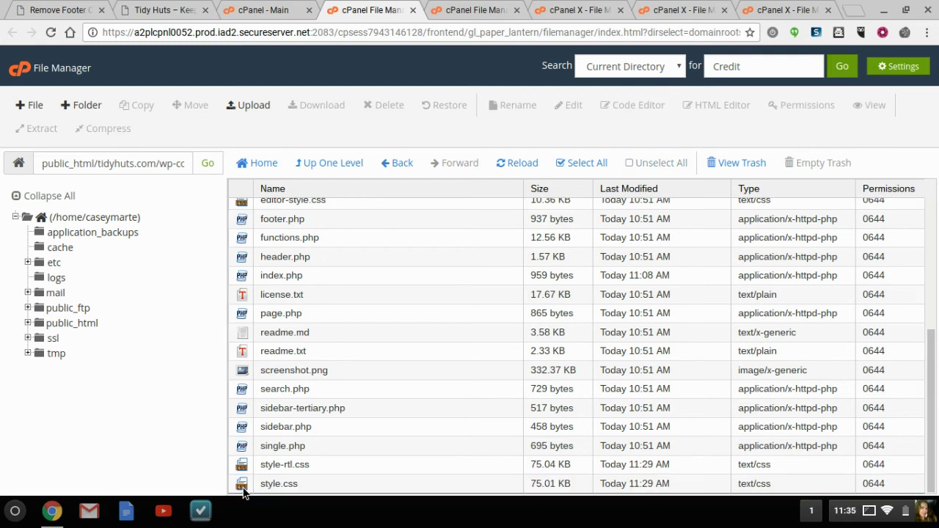
click(250, 488)
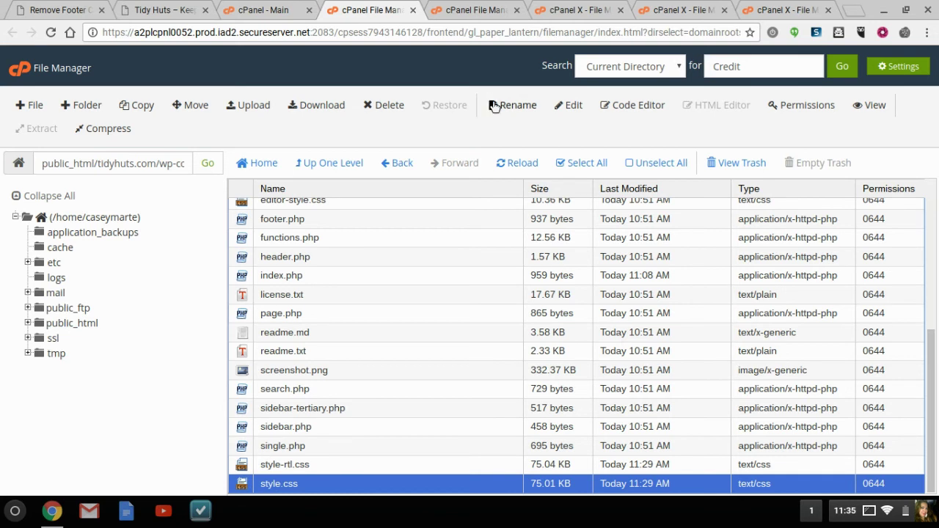
- Edit style.css so Author reads 'The Content Pro's' instead of Godaddy, and save it
click(570, 107)
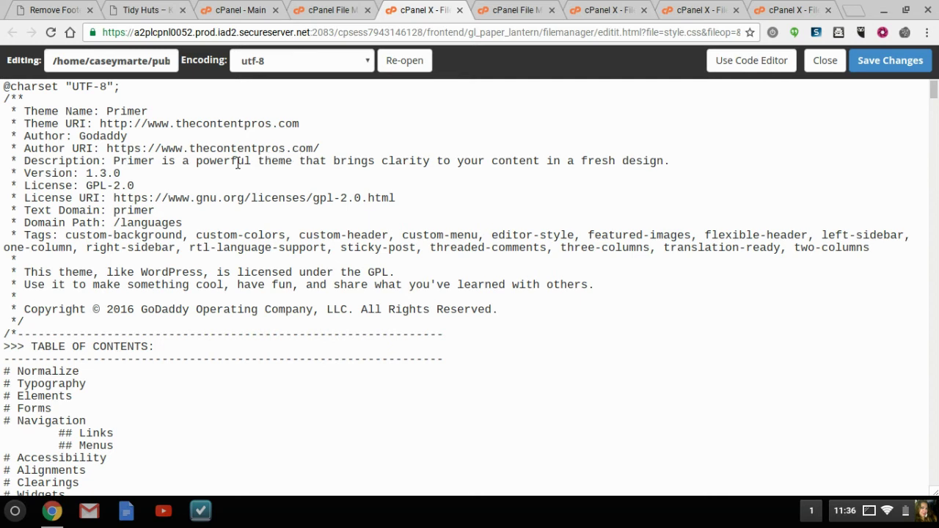
click(135, 142)
key(BackSpace)
key(BackSpace)
key(BackSpace)
key(BackSpace)
key(BackSpace)
key(BackSpace)
key(BackSpace)
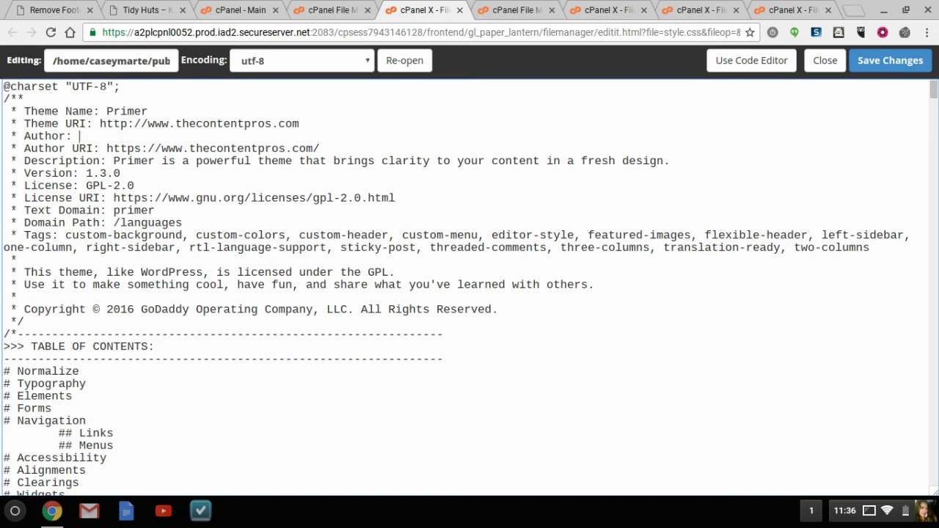
text(The Content Pro's)
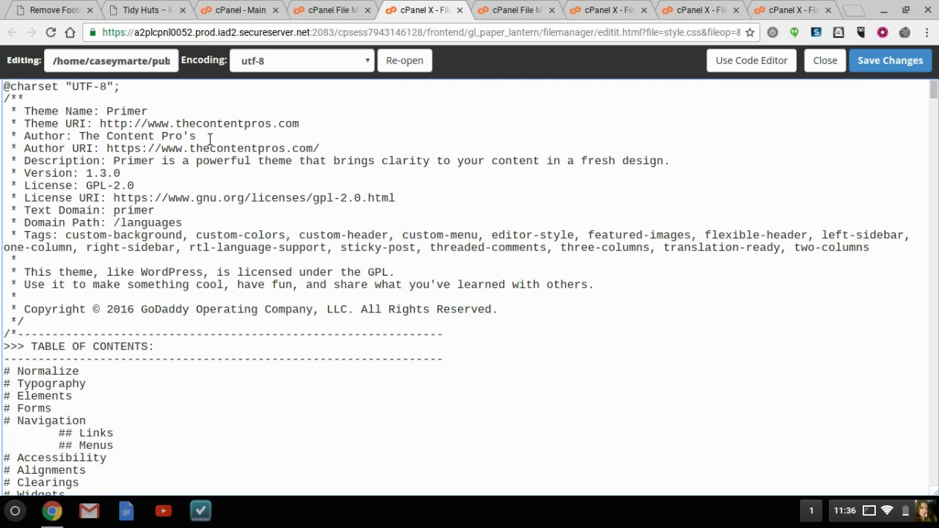
click(154, 65)
triple_click(154, 65)
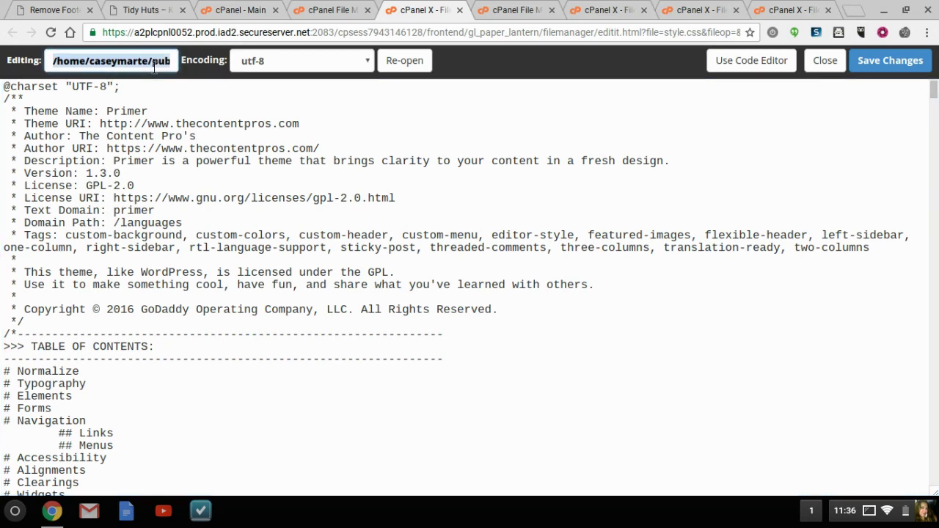
key(End)
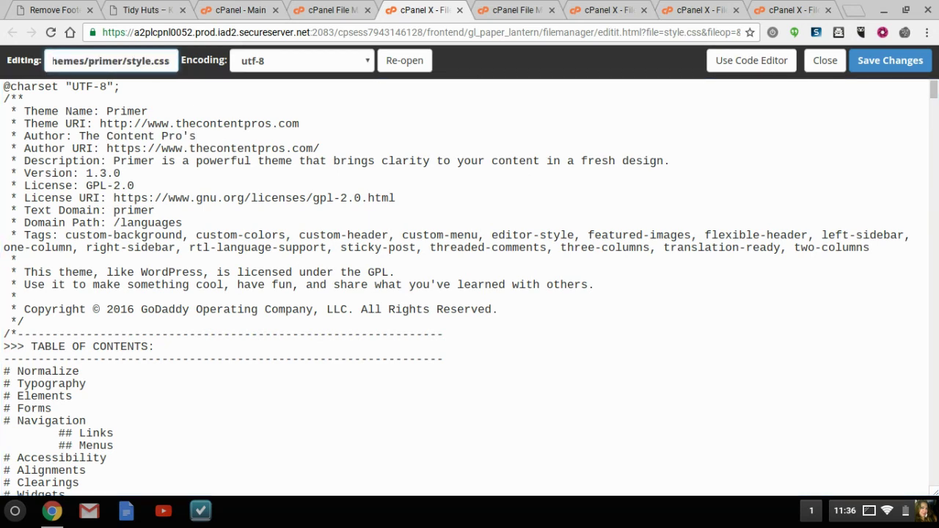
click(553, 168)
click(870, 63)
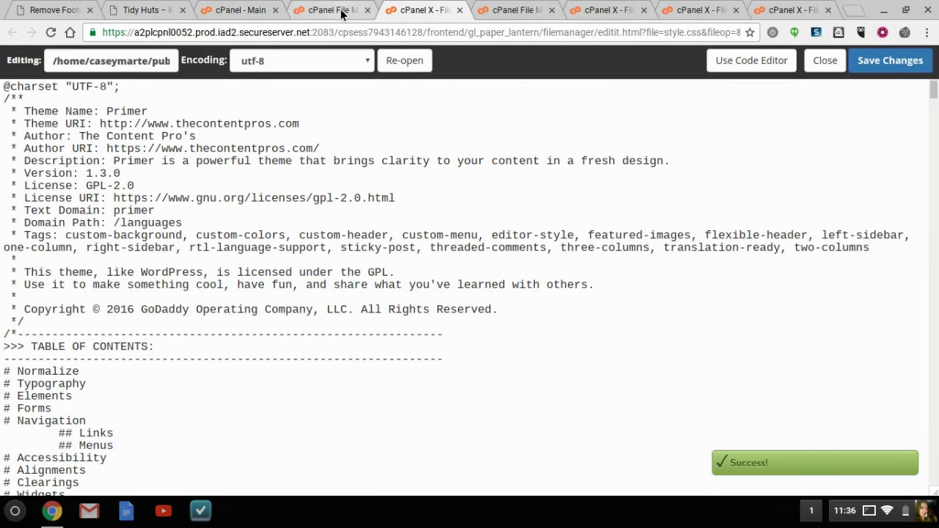
- Open style-rtl.css, replace Godaddy on its Author line with 'The Content Pro's', and save
click(342, 15)
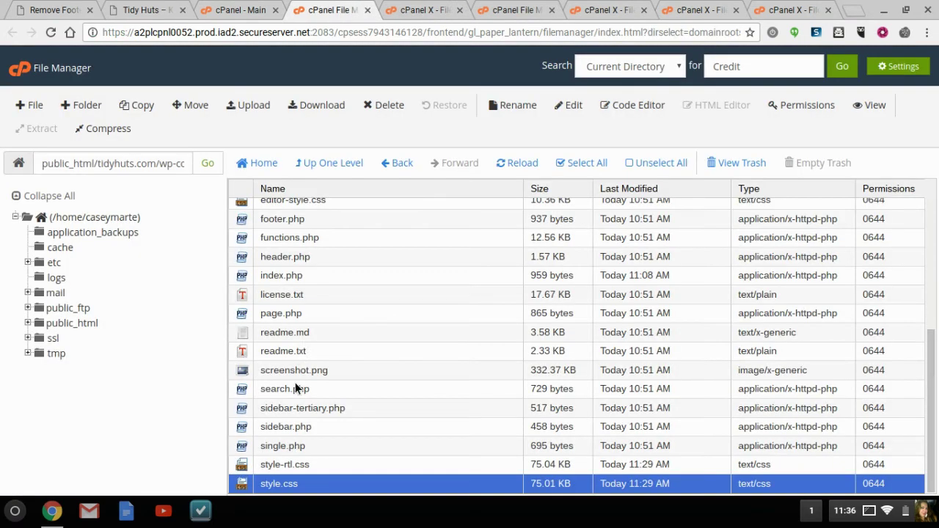
click(280, 467)
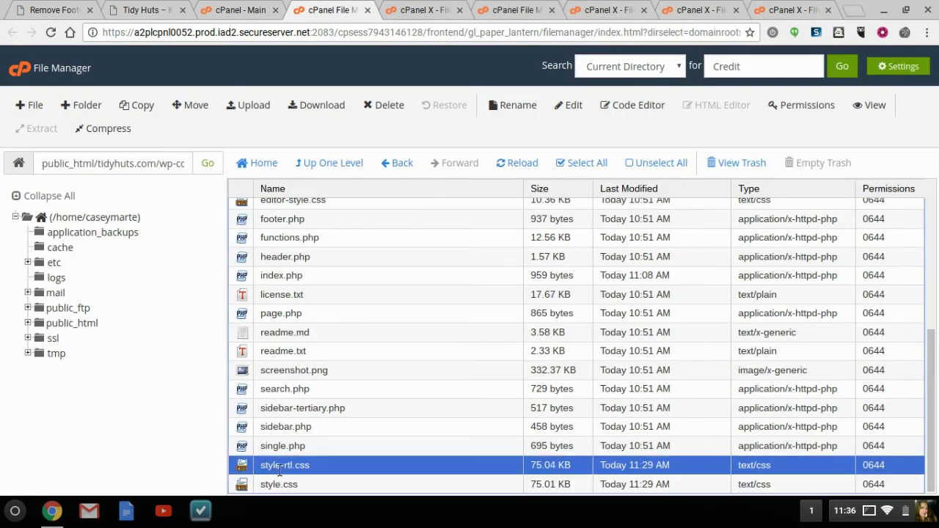
click(573, 106)
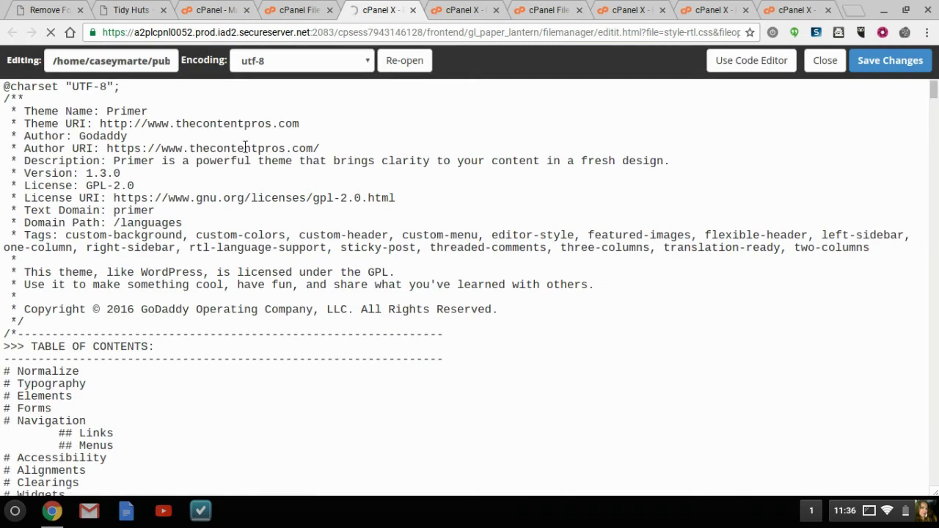
click(137, 140)
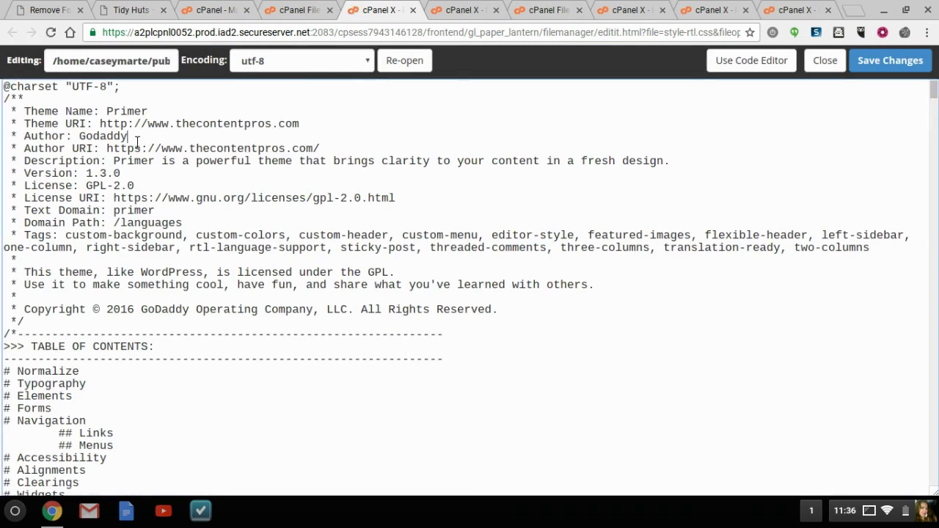
key(BackSpace)
key(BackSpace)
key(BackSpace)
key(BackSpace)
key(BackSpace)
key(BackSpace)
key(BackSpace)
text(The Content Pors)
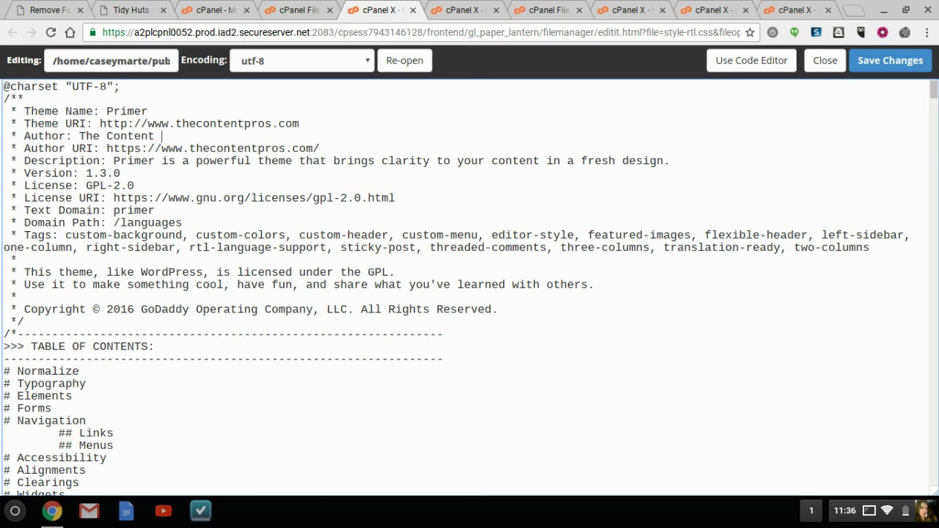
key(BackSpace)
key(BackSpace)
key(BackSpace)
text(ro)
click(883, 66)
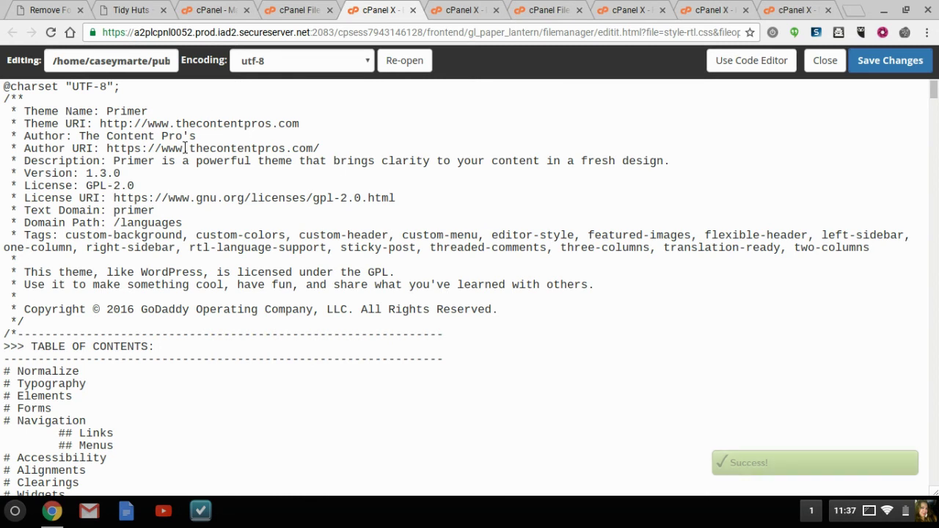
click(138, 12)
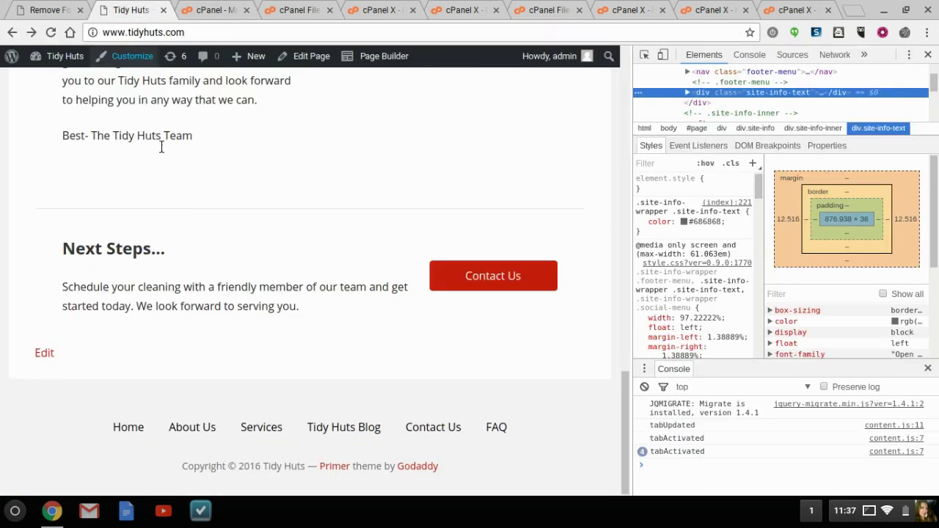
click(927, 54)
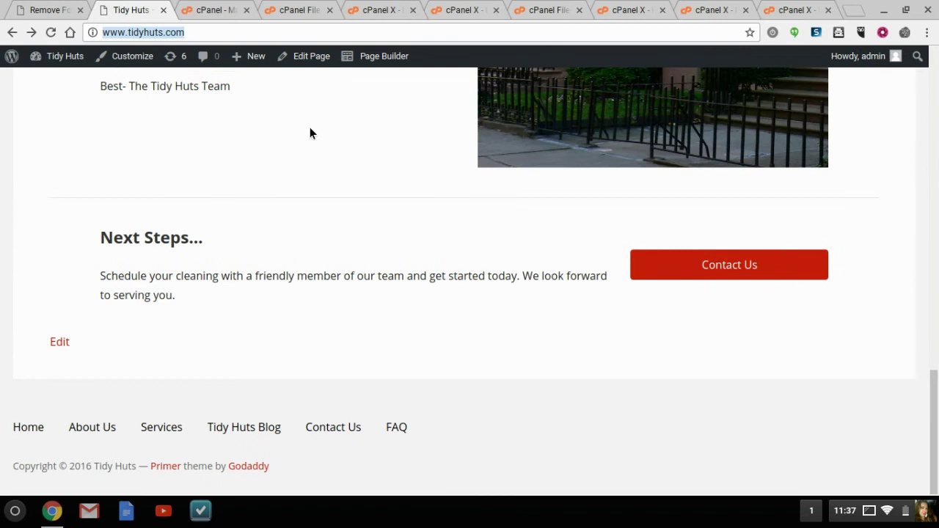
key(Return)
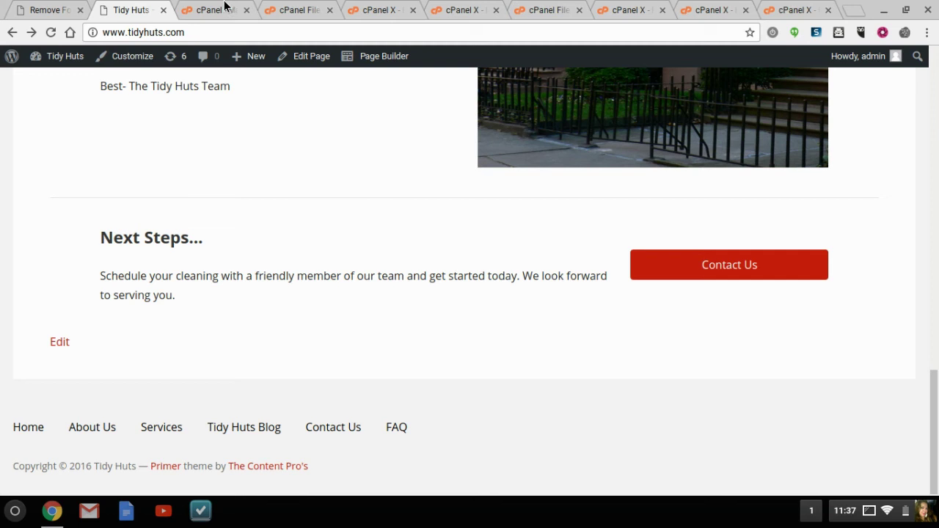
click(289, 15)
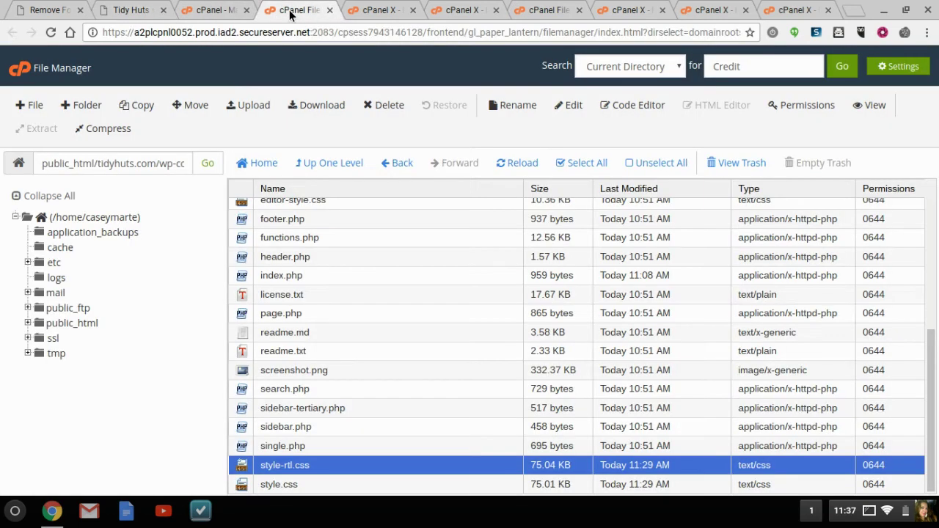
click(380, 15)
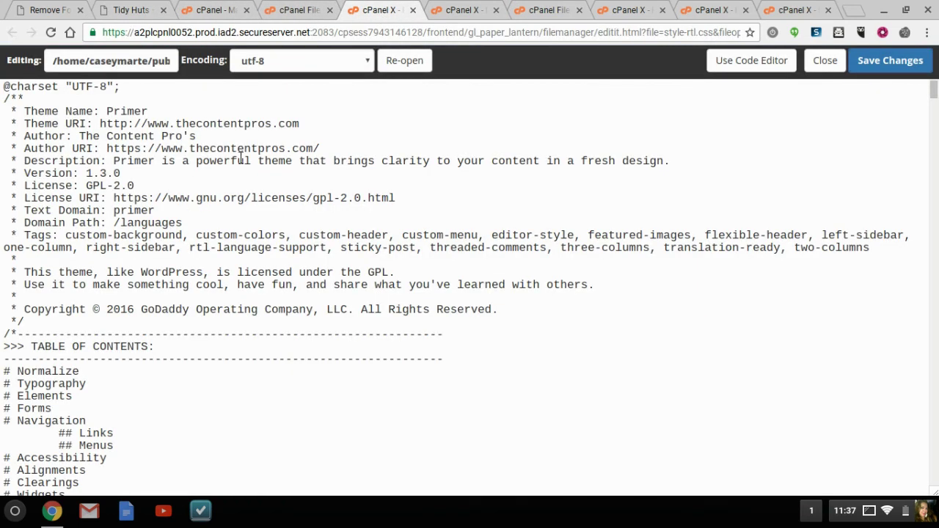
click(84, 138)
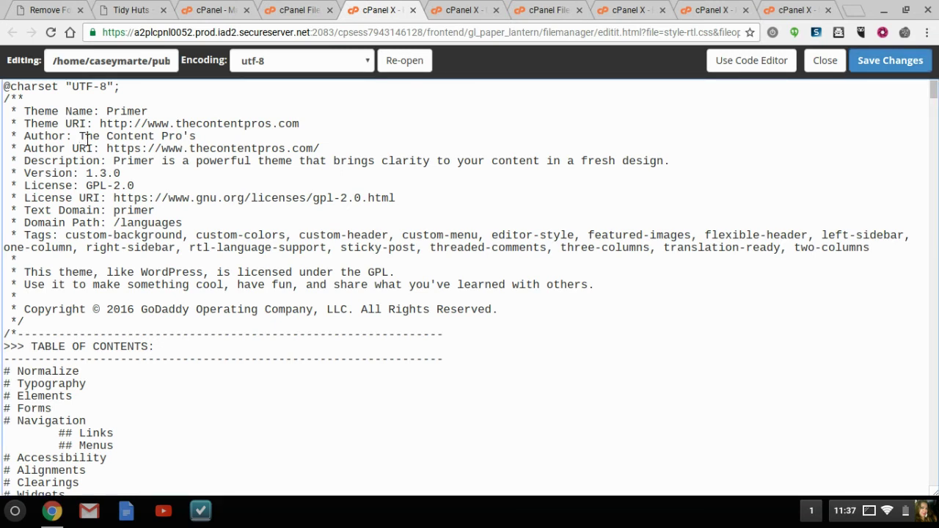
click(393, 195)
click(118, 15)
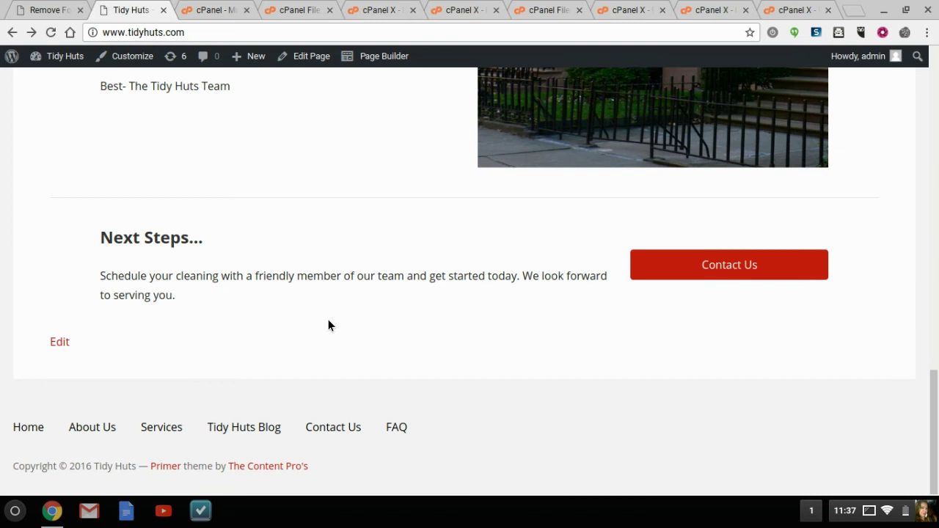
scroll(327, 325, up, 15)
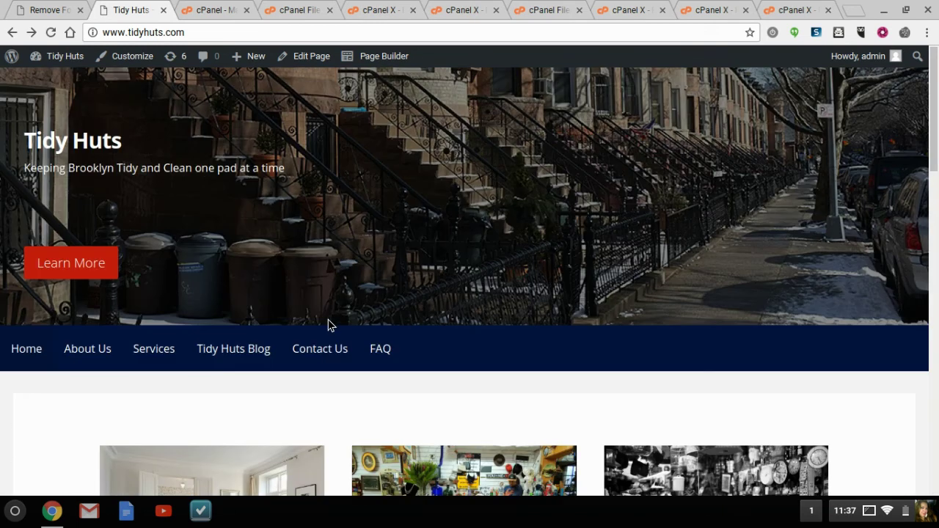
scroll(328, 325, down, 15)
scroll(327, 325, up, 15)
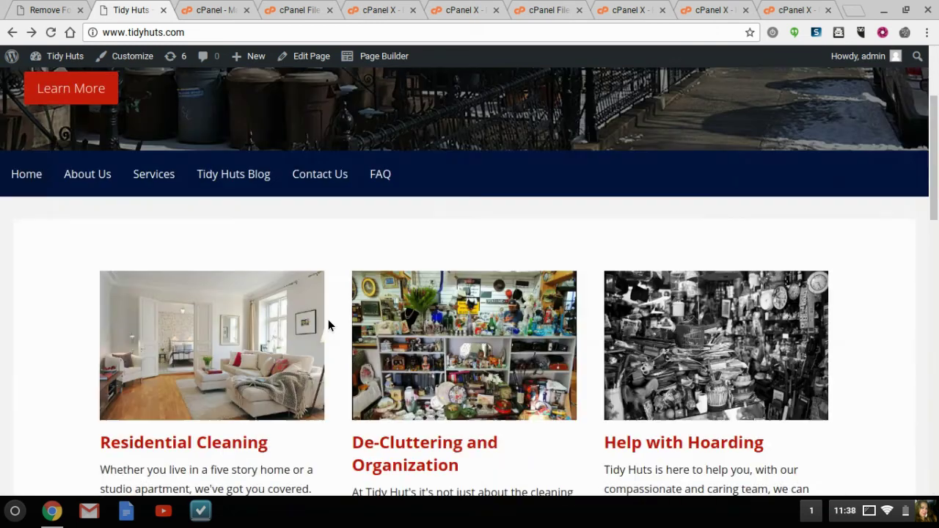
- Update Remove Footer Credit to version 1.0 from the Installed Plugins list
click(50, 12)
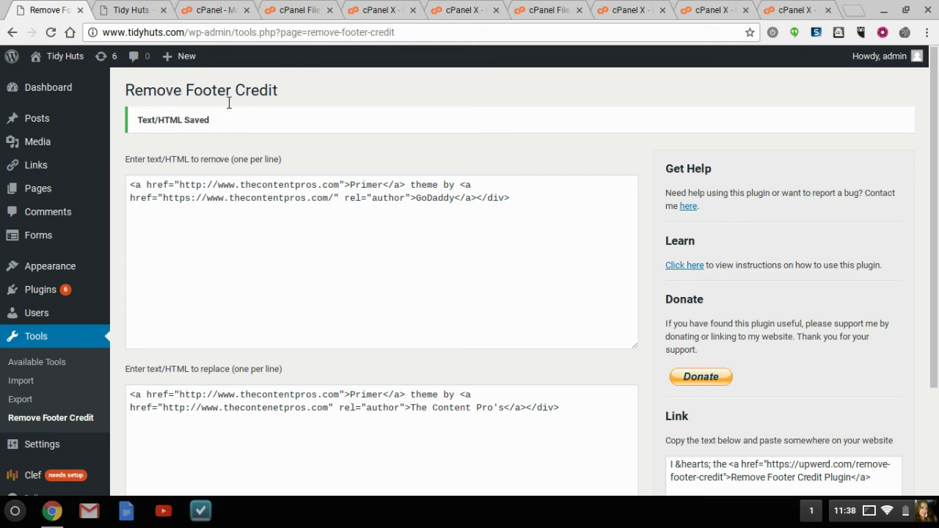
click(46, 295)
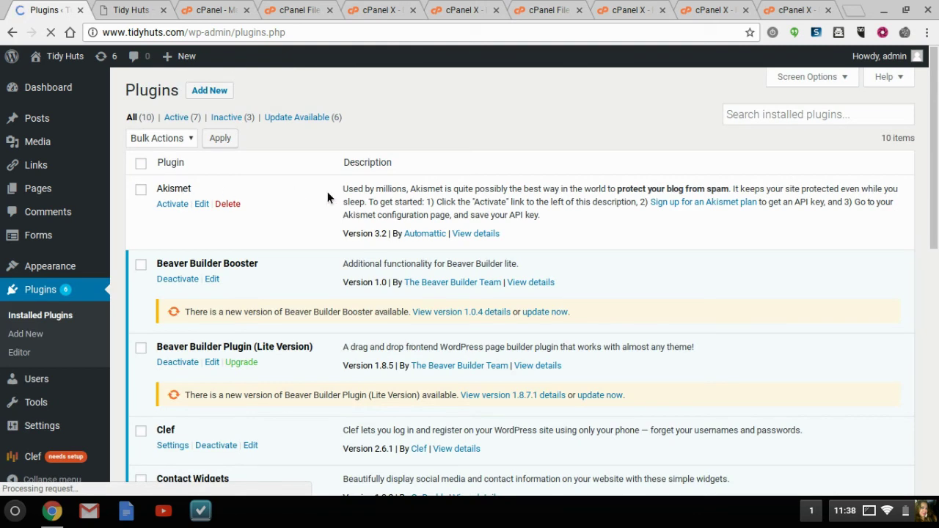
scroll(327, 191, down, 2)
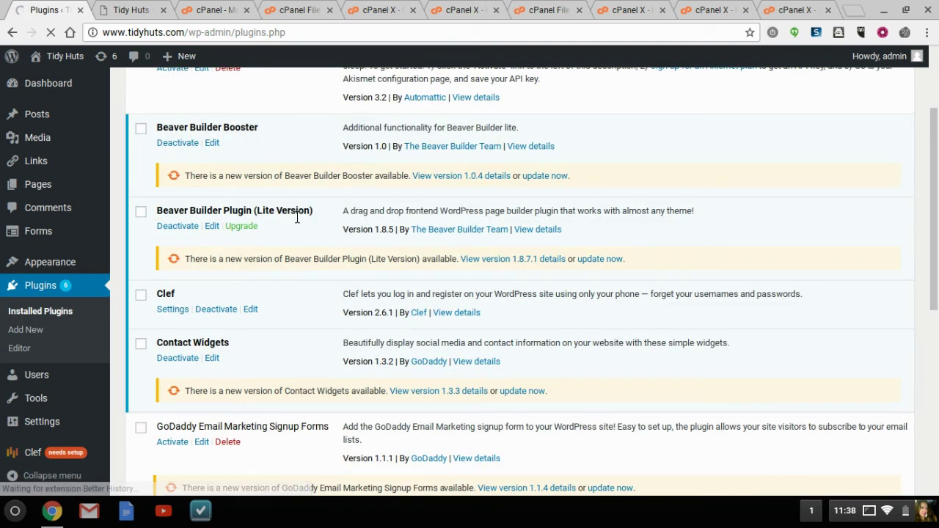
scroll(291, 211, down, 1)
scroll(291, 211, down, 1)
scroll(291, 211, down, 1)
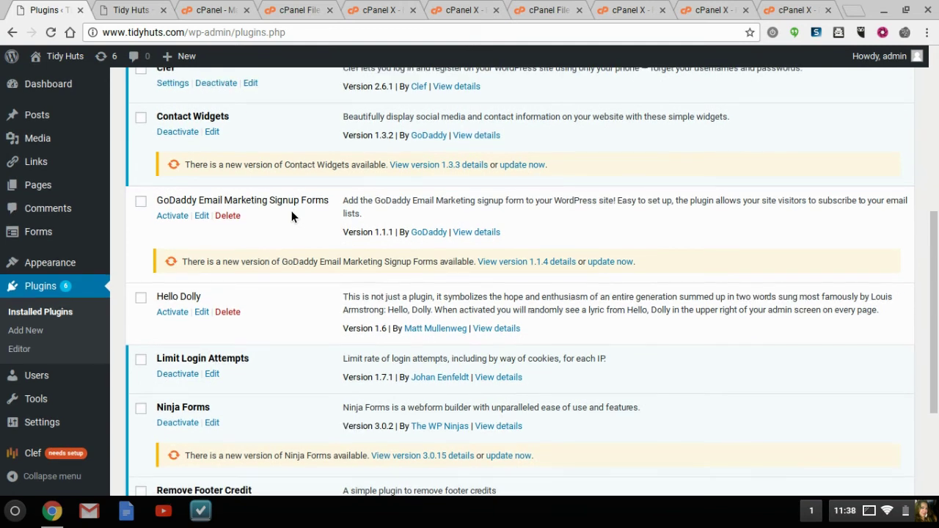
scroll(291, 211, down, 1)
scroll(291, 210, down, 1)
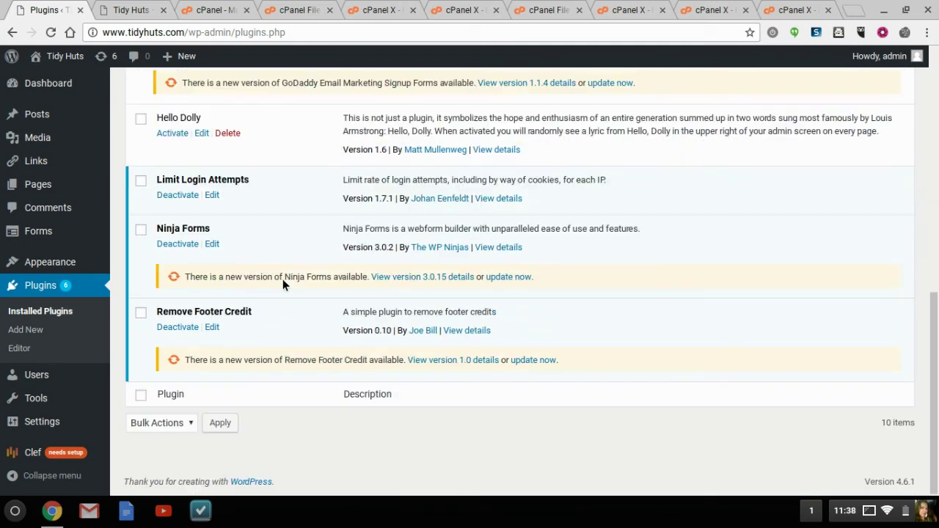
click(526, 361)
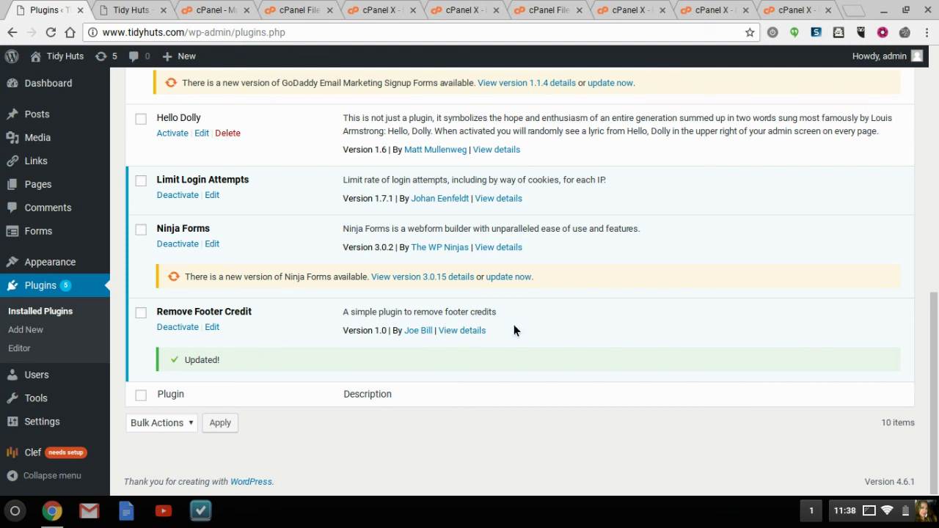
scroll(274, 331, up, 2)
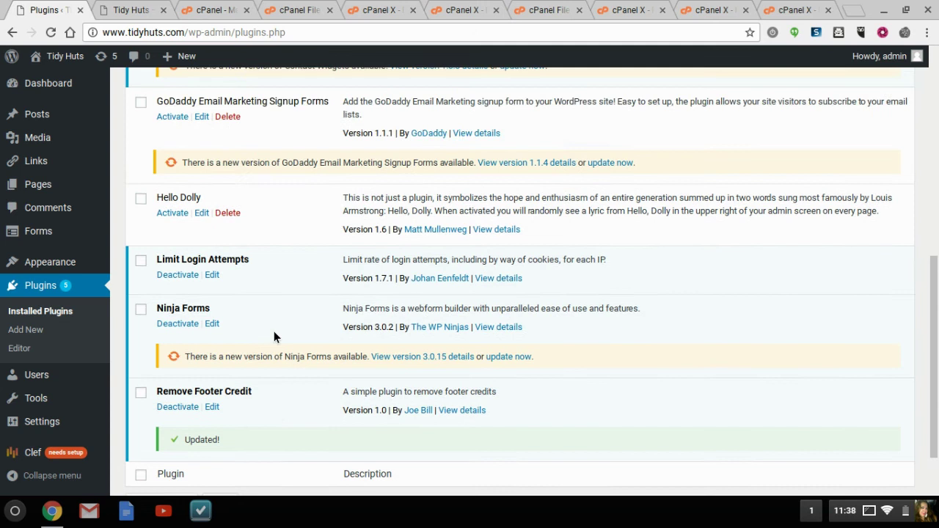
scroll(274, 332, down, 2)
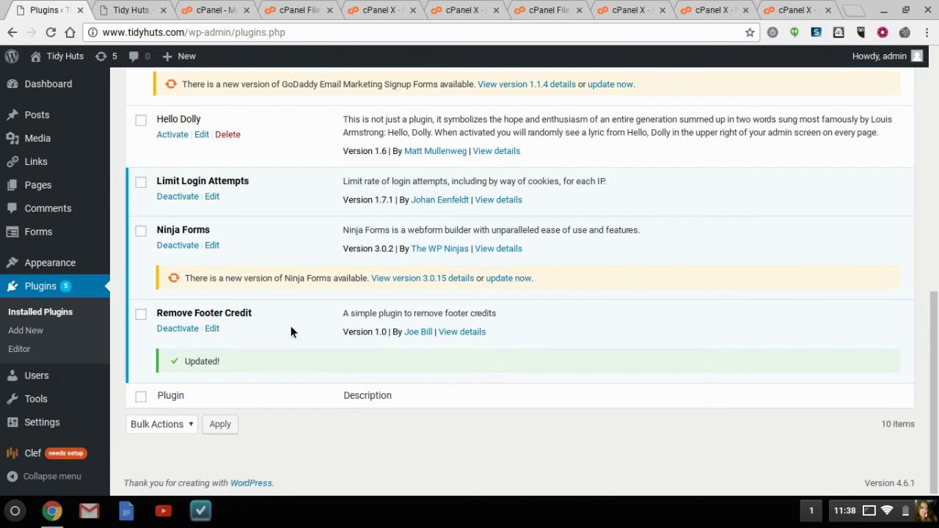
mouse_move(58, 404)
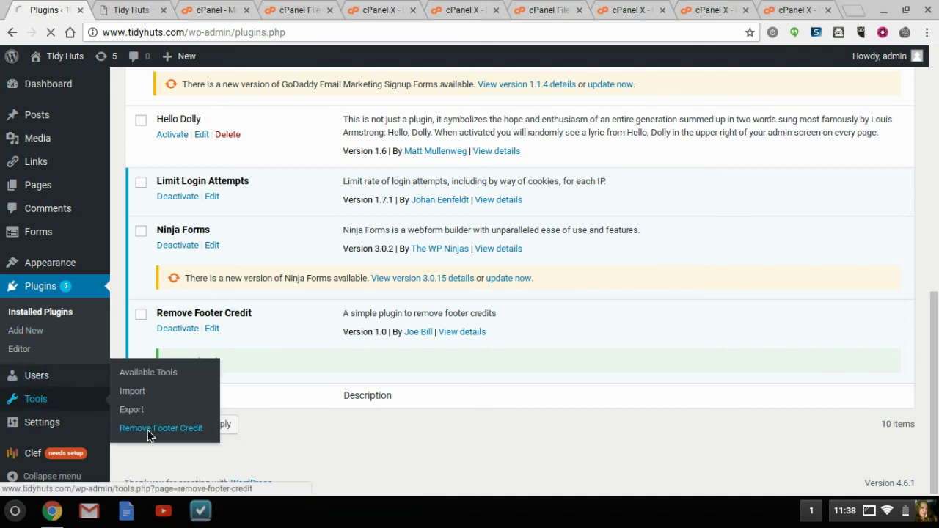
- Go back to the live Tidy Huts site and dismiss the low disk space notification
click(149, 433)
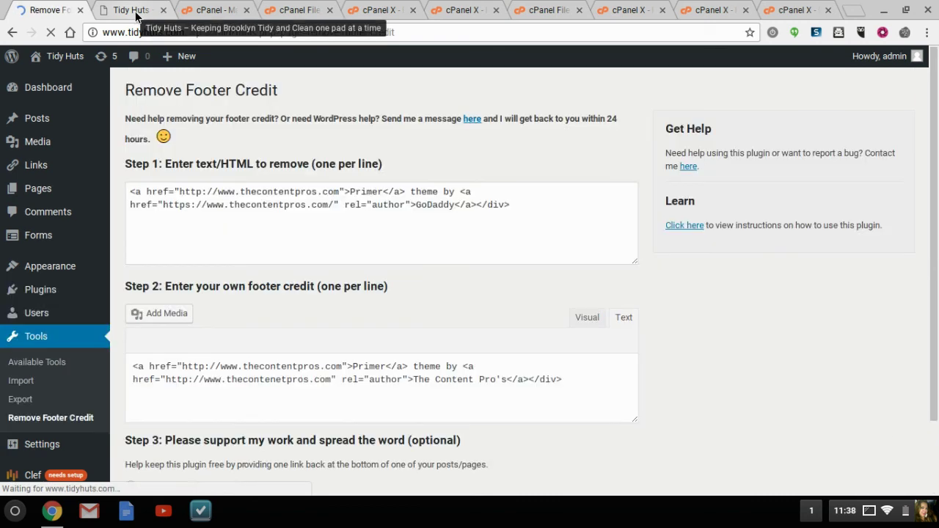
click(135, 15)
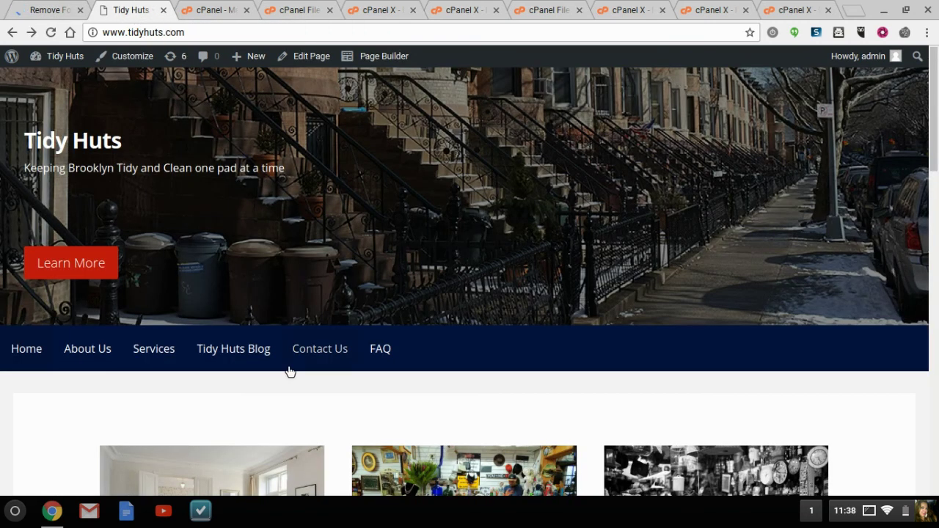
scroll(287, 369, down, 15)
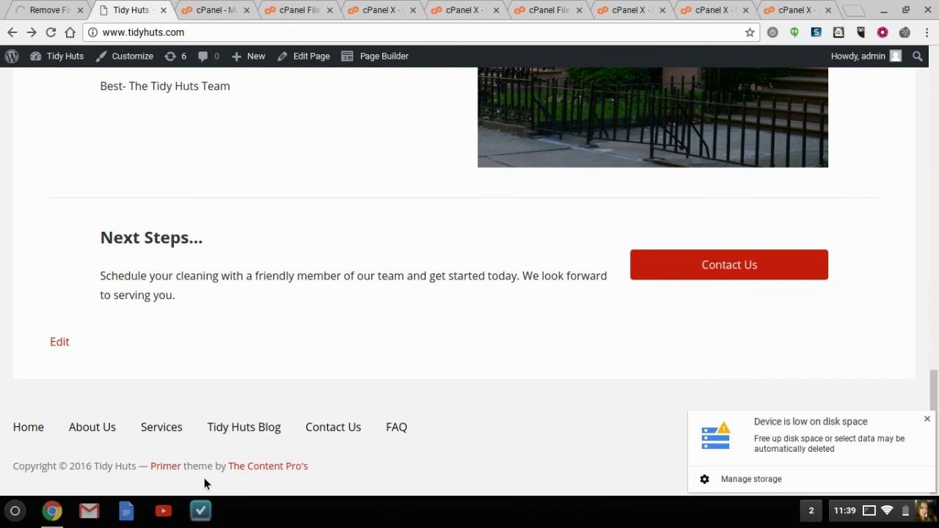
click(926, 418)
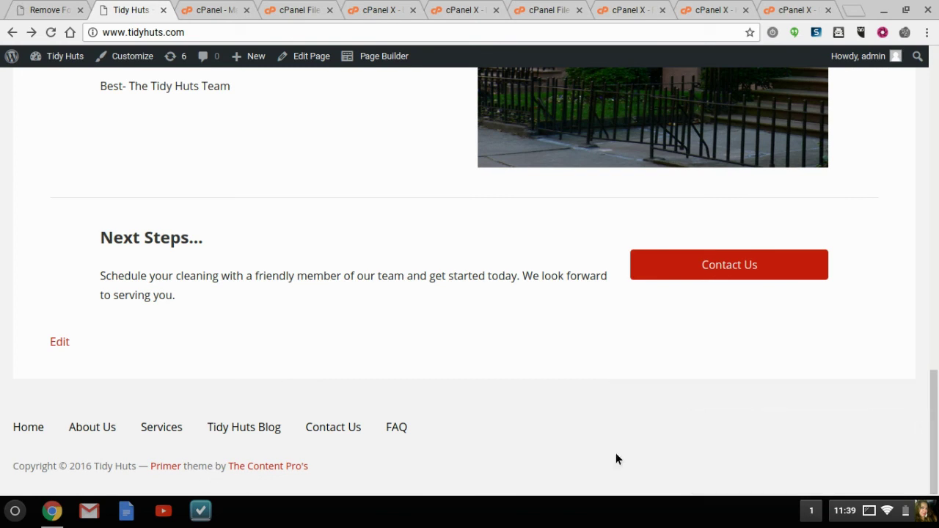
- Inspect the footer credit and select its site-info-text element in the markup
right_click(208, 467)
click(280, 450)
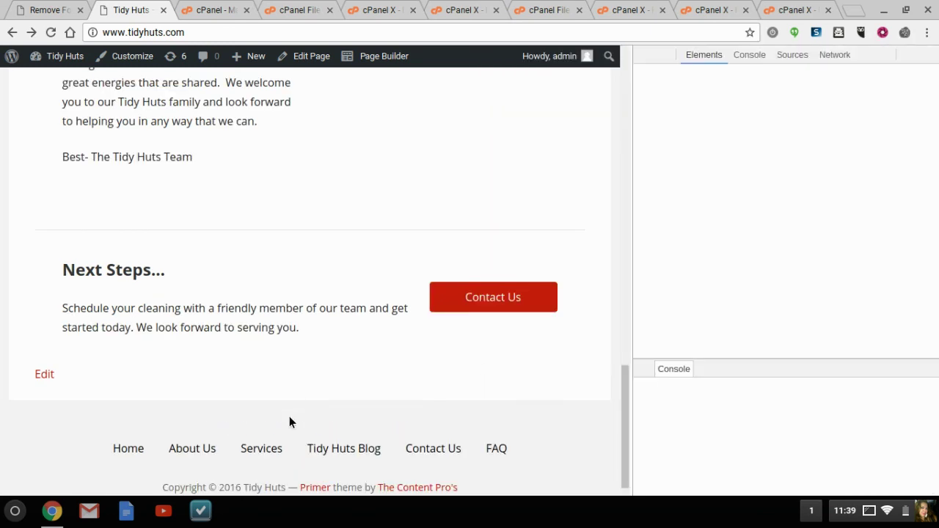
scroll(289, 421, down, 1)
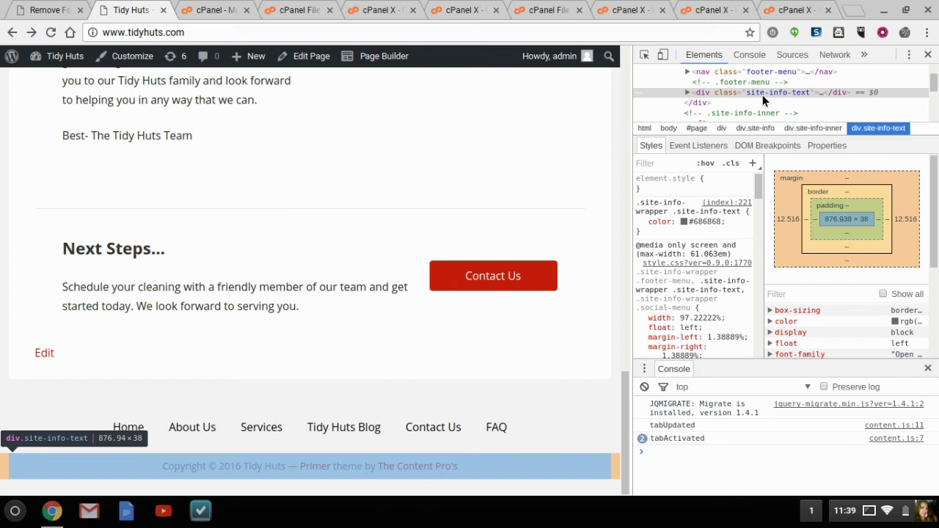
click(762, 94)
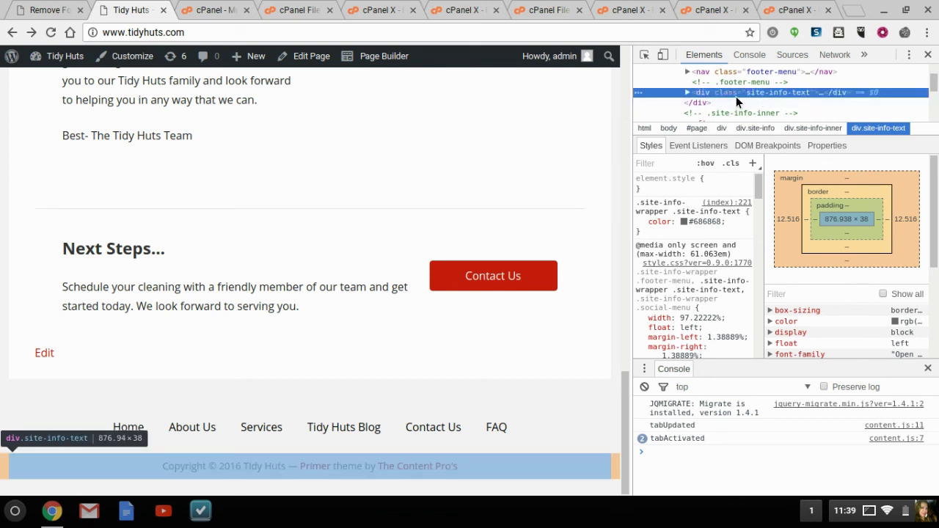
scroll(736, 96, down, 3)
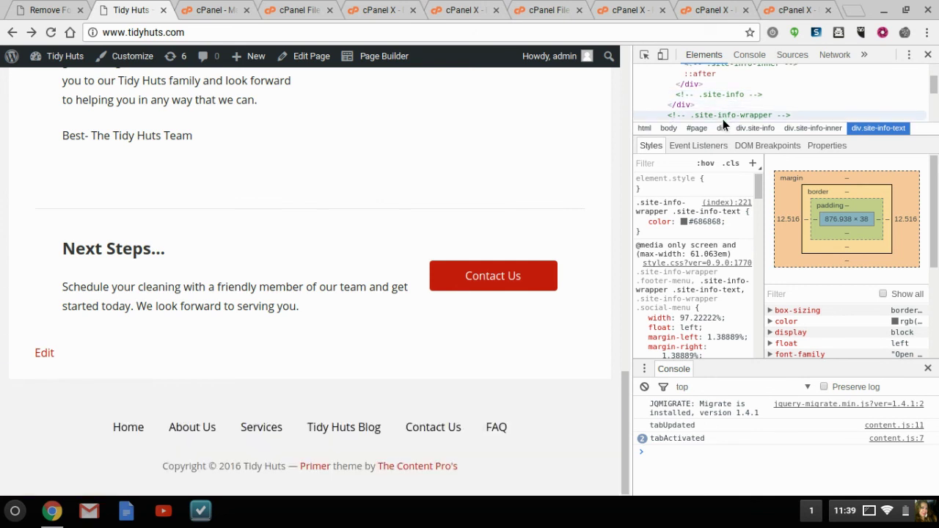
scroll(722, 120, down, 2)
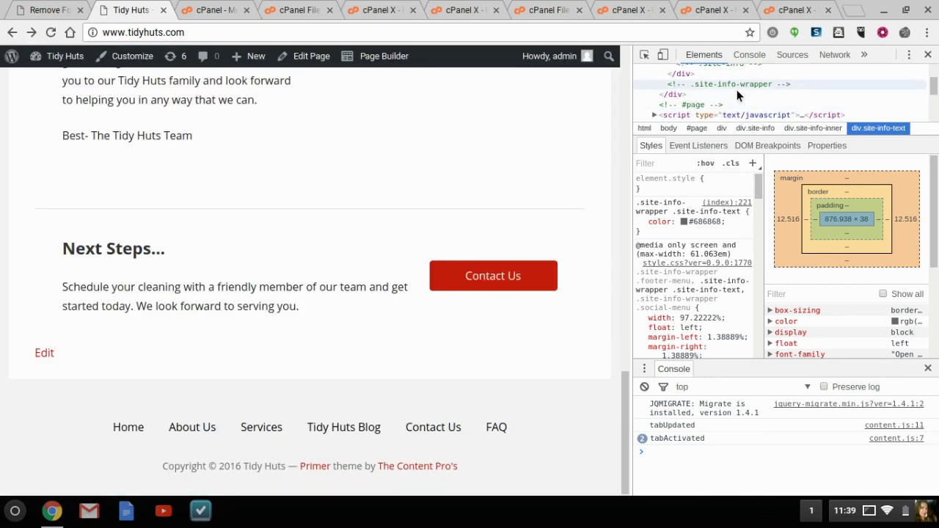
scroll(737, 89, up, 3)
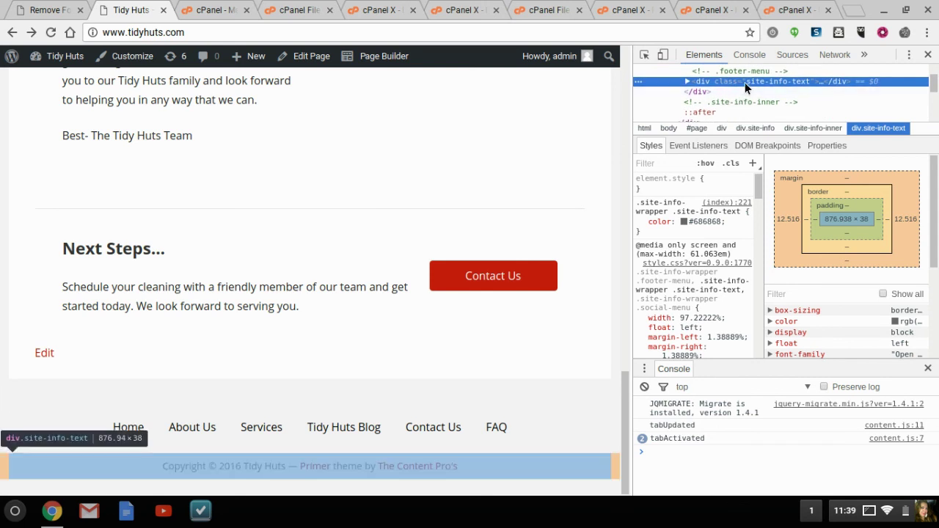
double_click(744, 82)
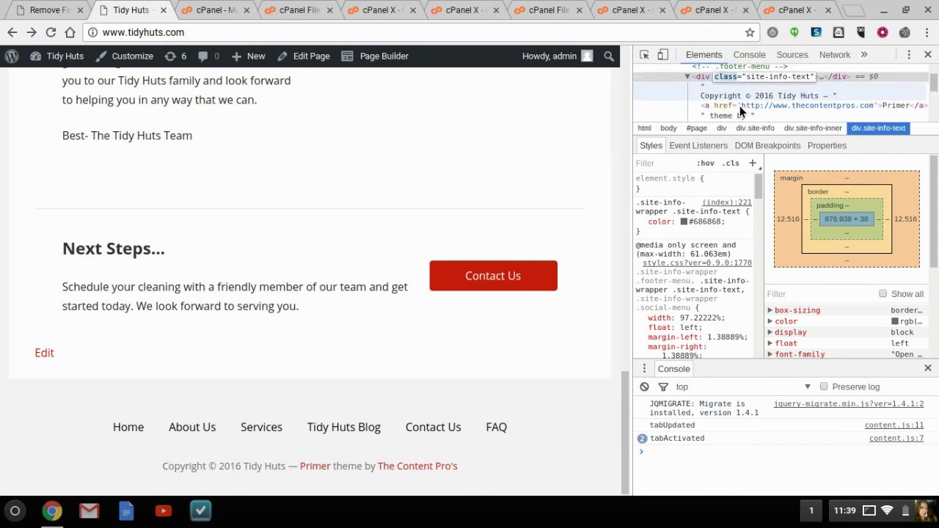
key(Escape)
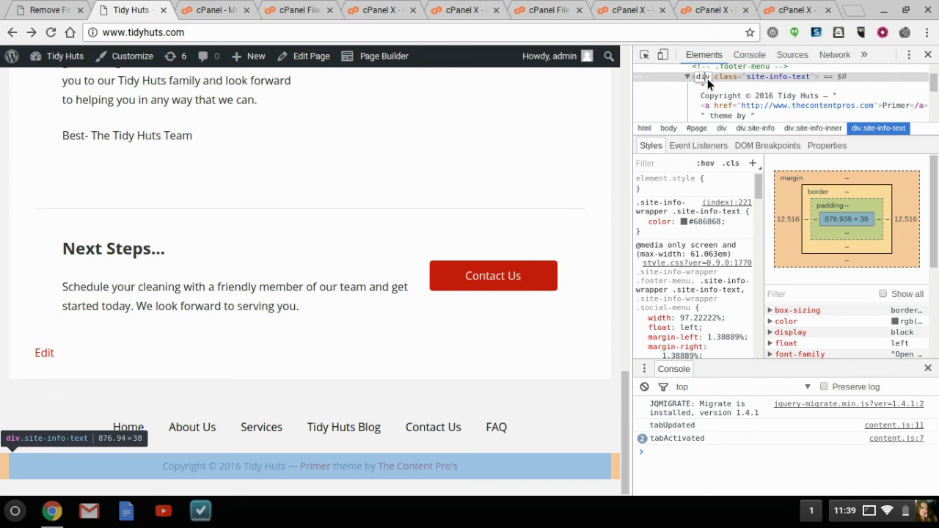
click(727, 82)
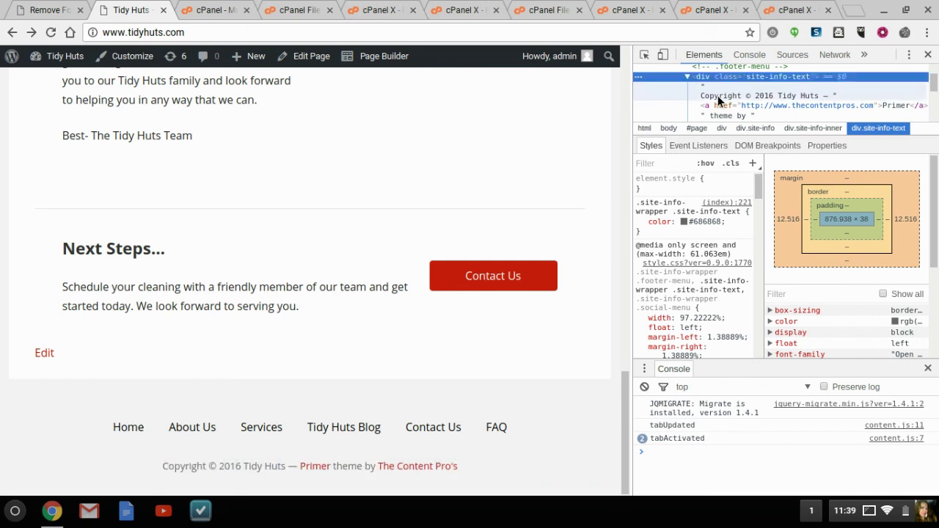
- Try editing the footer copyright text's markup as HTML in the inspector
right_click(718, 103)
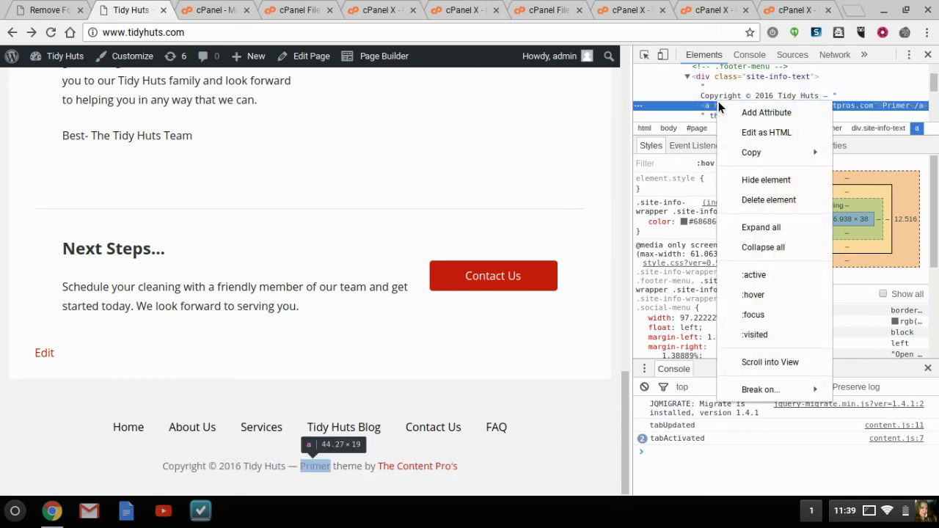
click(674, 98)
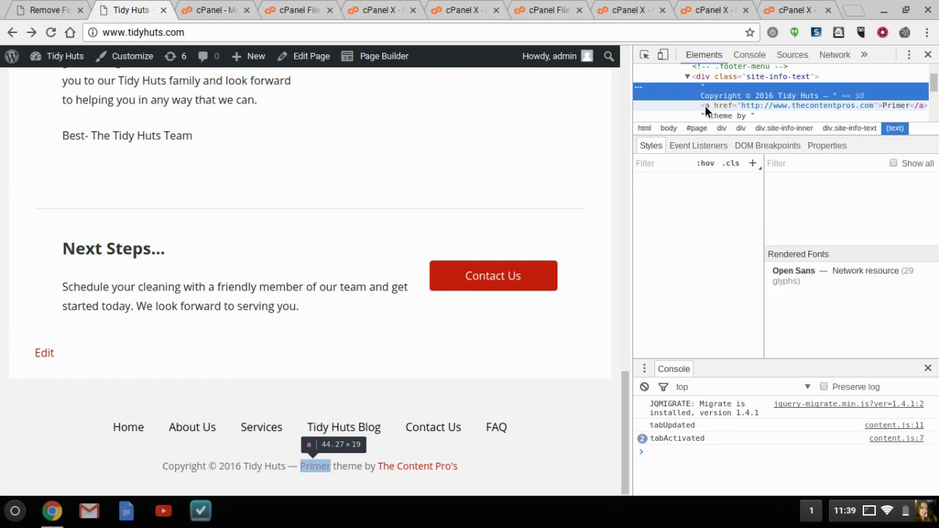
right_click(713, 96)
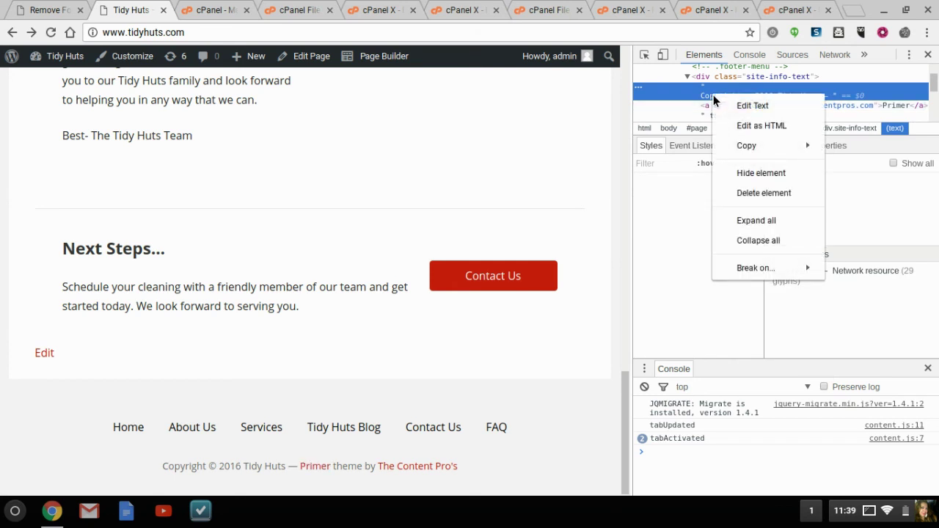
click(745, 125)
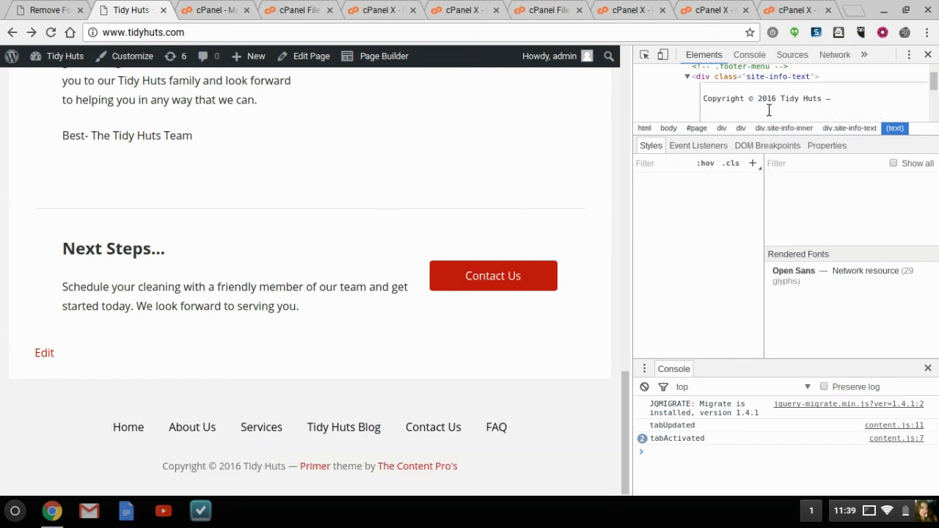
scroll(769, 110, down, 1)
scroll(769, 110, up, 2)
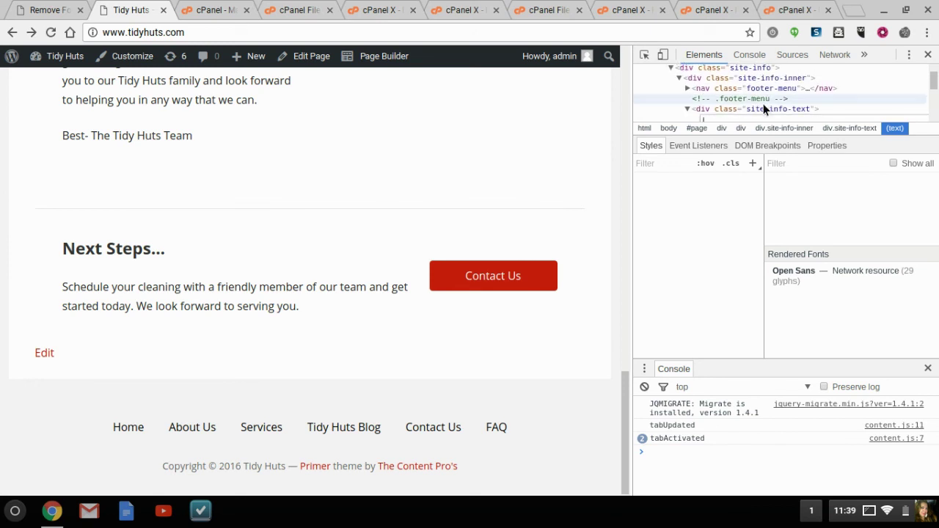
- Open the Primer link as HTML, then cut and restore its markup to copy it
right_click(345, 467)
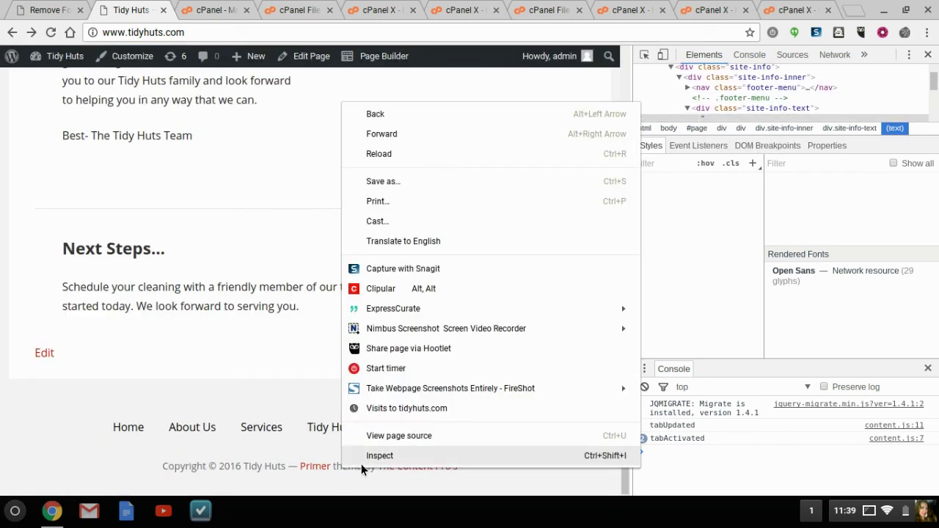
click(371, 462)
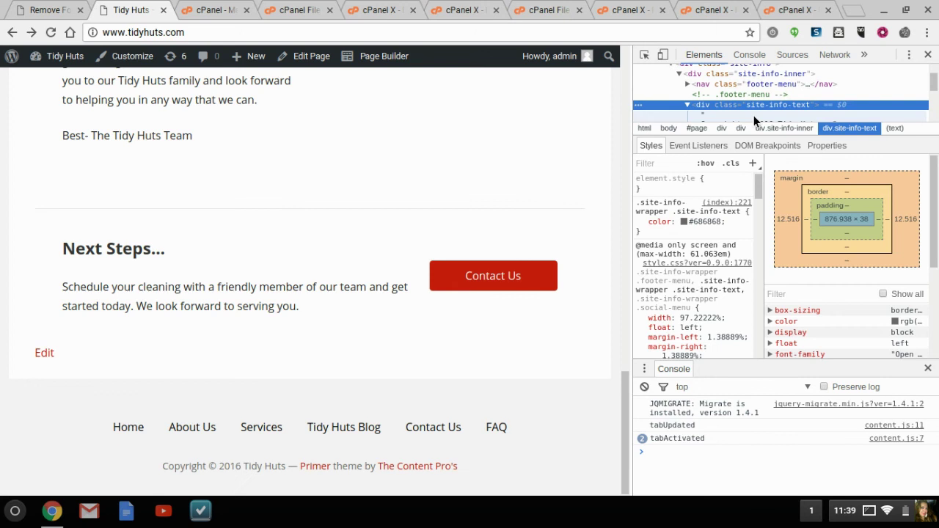
scroll(753, 115, down, 2)
scroll(750, 95, down, 2)
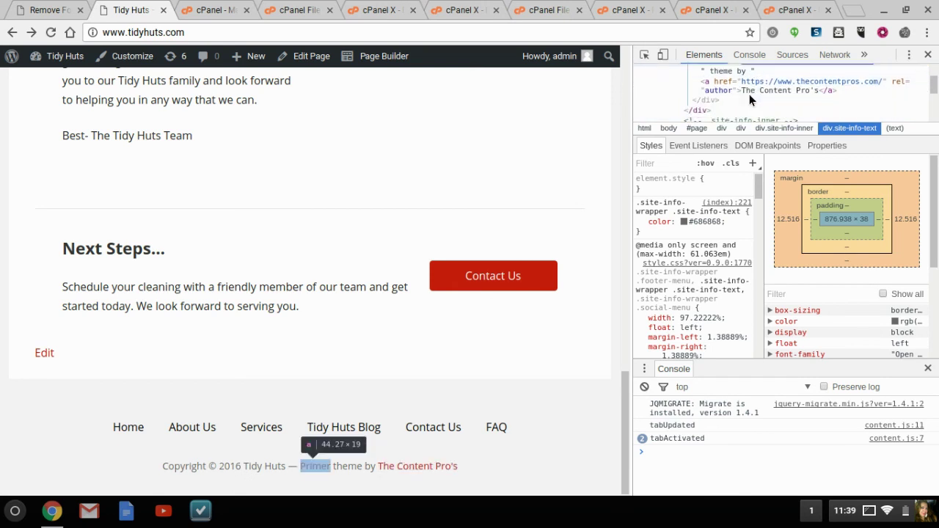
scroll(749, 94, up, 1)
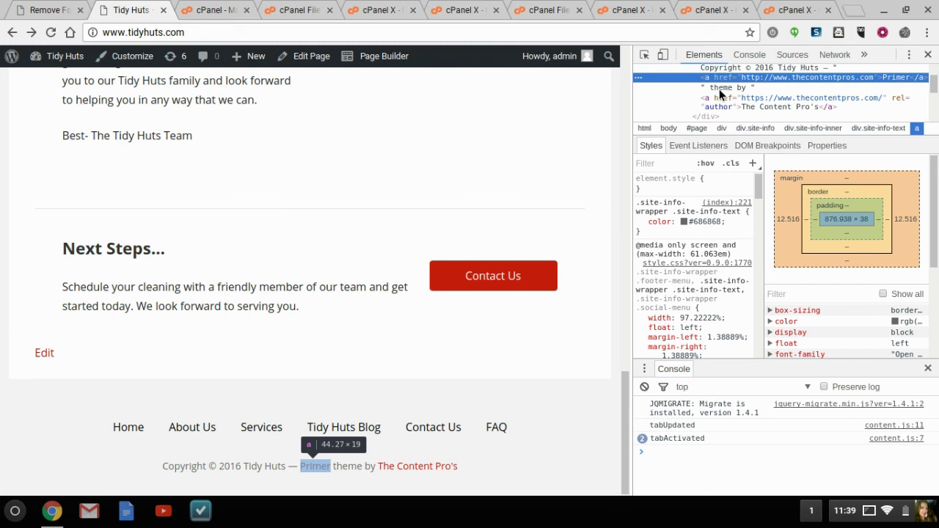
click(720, 87)
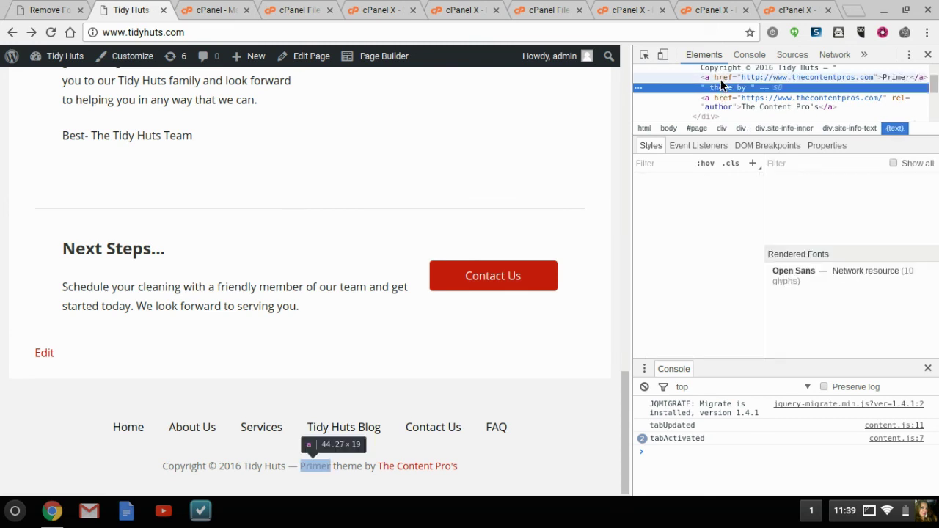
click(723, 77)
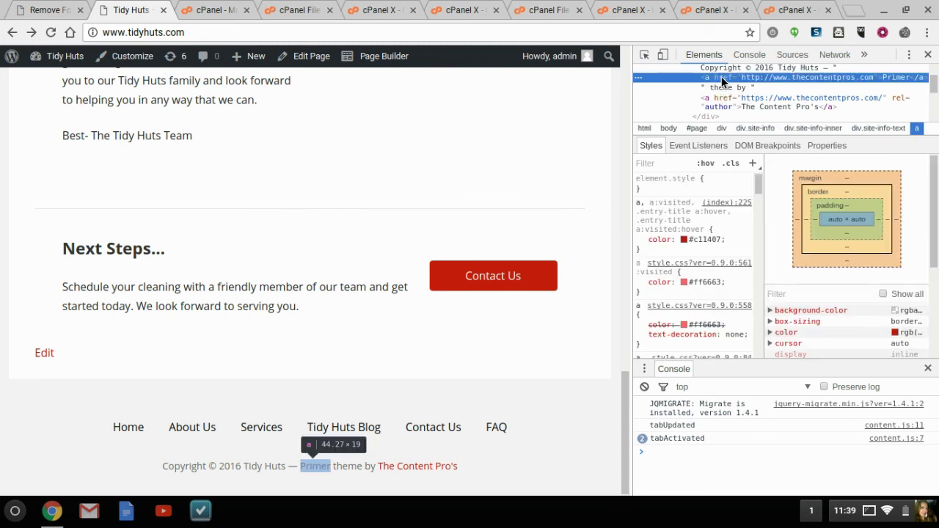
right_click(721, 79)
click(745, 129)
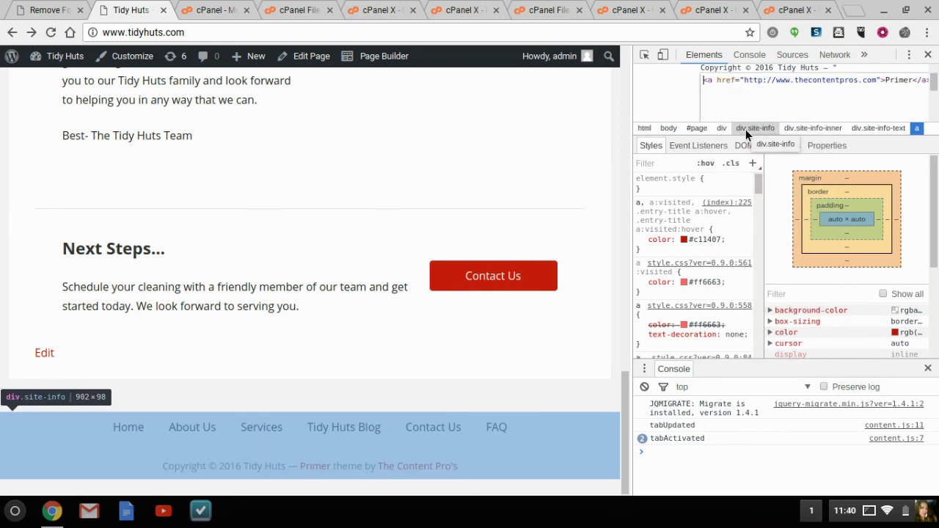
key(ctrl+a)
key(ctrl+c)
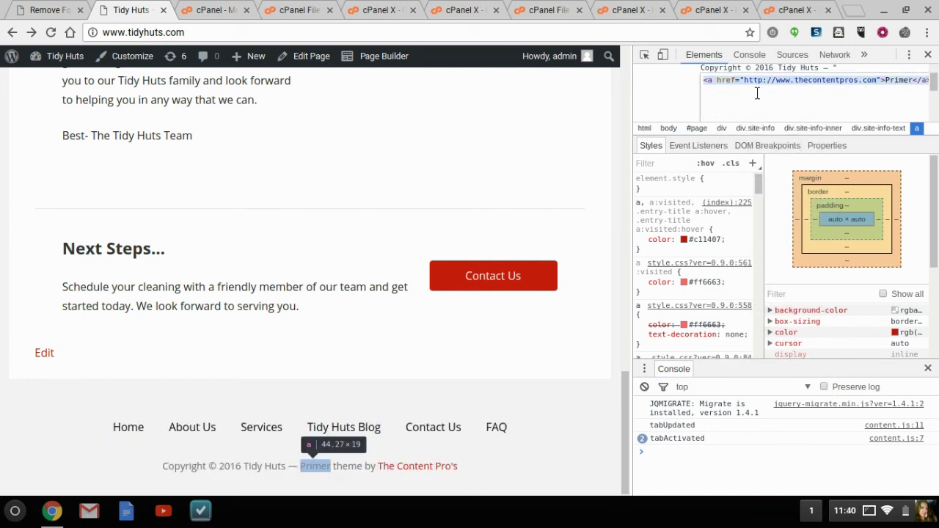
key(BackSpace)
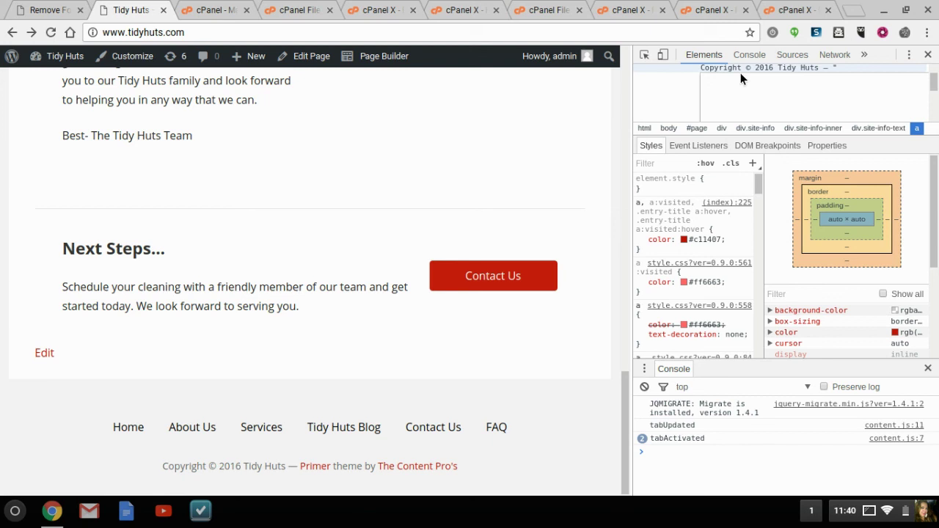
key(ctrl+z)
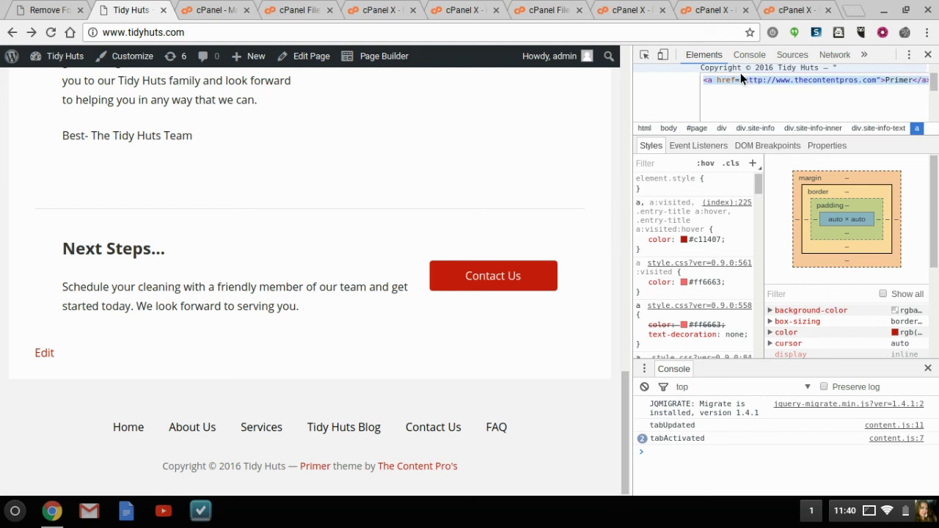
- Paste the copied Primer link markup into the Remove Footer Credit text-to-remove box
click(63, 15)
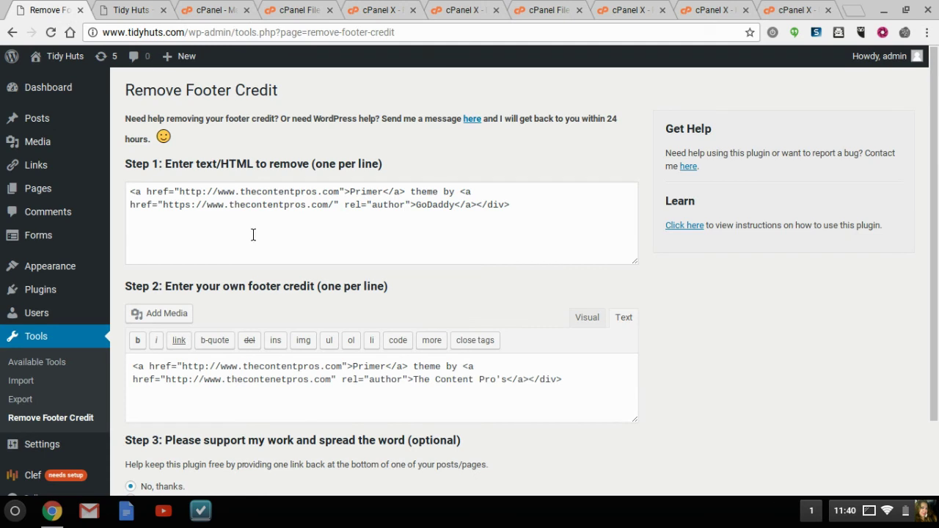
click(273, 197)
double_click(272, 197)
click(272, 198)
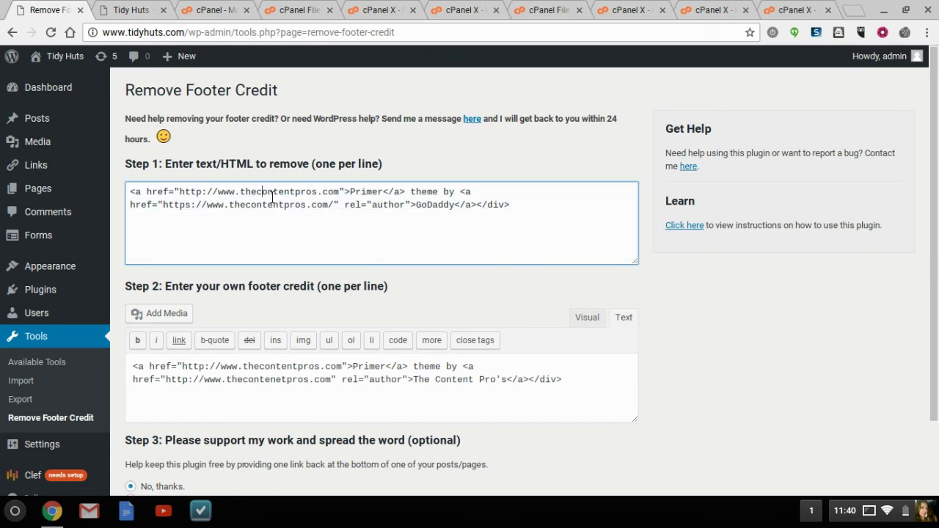
key(ctrl+a)
key(ctrl+v)
scroll(378, 222, down, 1)
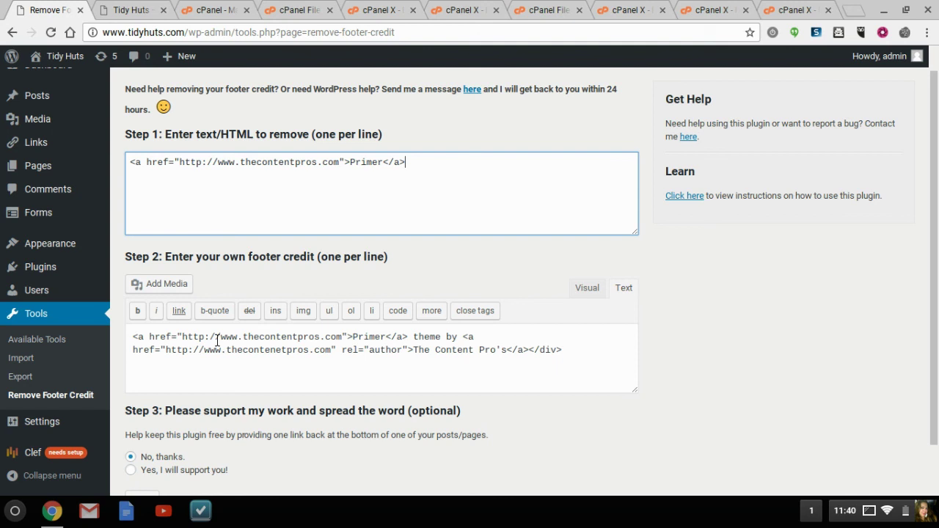
- Empty both the custom footer credit box and the text-to-remove box
click(349, 341)
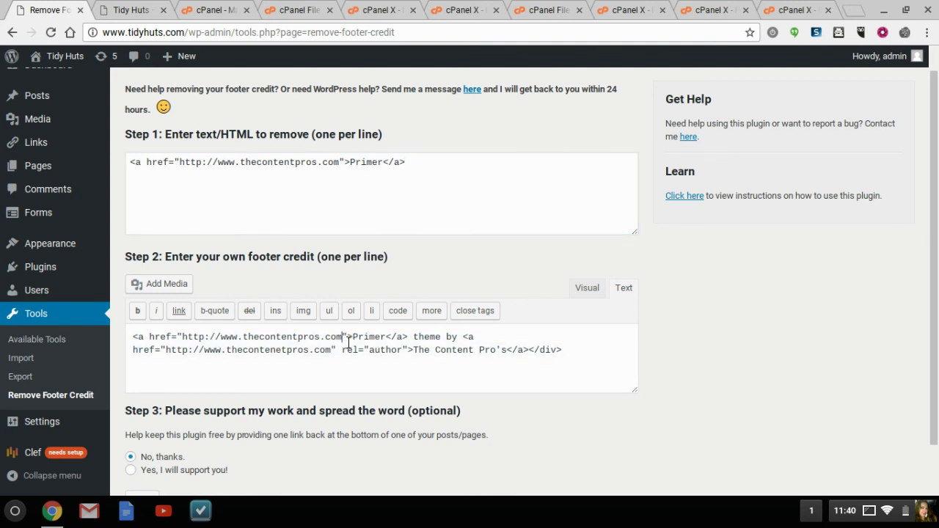
key(ctrl+a)
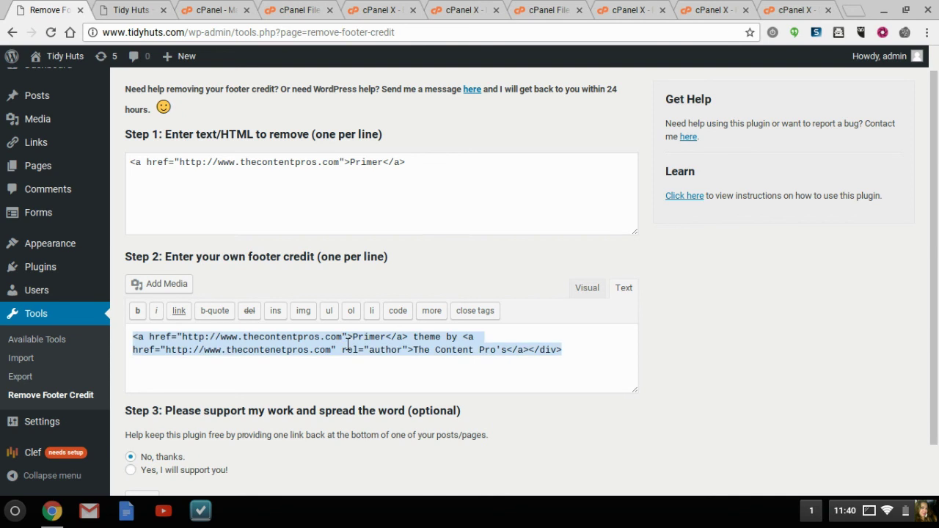
key(BackSpace)
click(321, 174)
key(ctrl+a)
key(BackSpace)
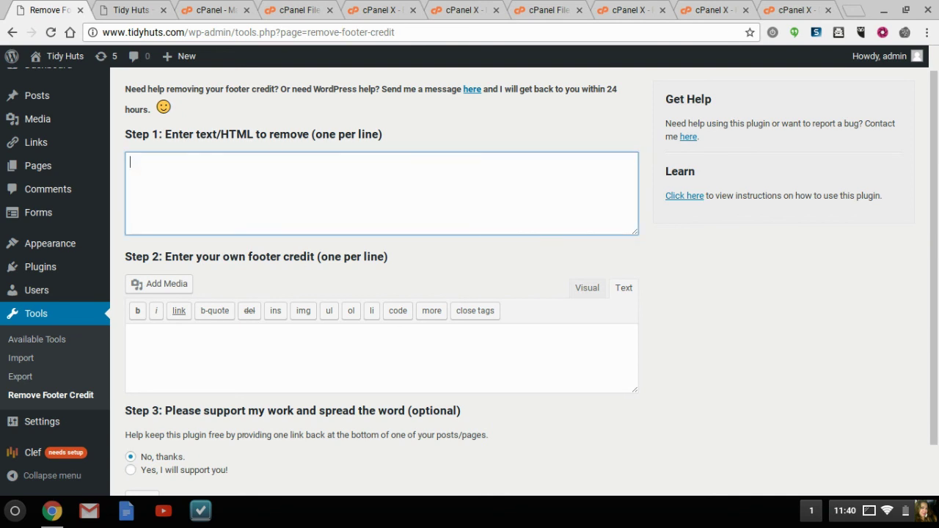
- Save the emptied plugin settings and return to the cPanel dashboard
scroll(348, 228, up, 1)
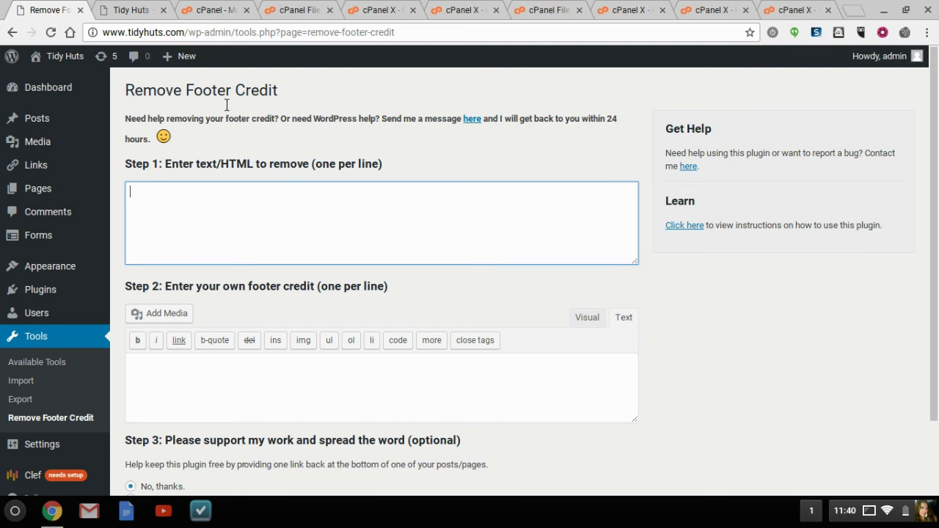
scroll(264, 129, down, 1)
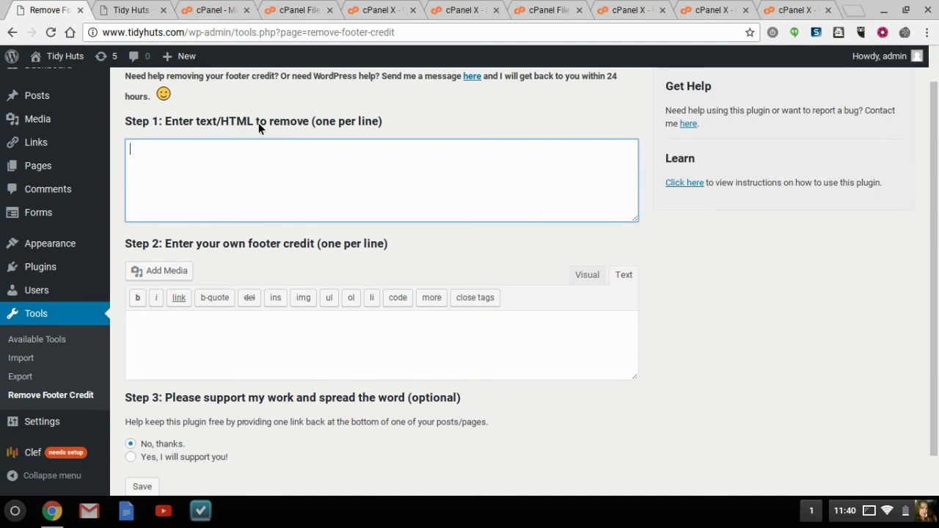
scroll(264, 129, up, 1)
scroll(264, 129, down, 3)
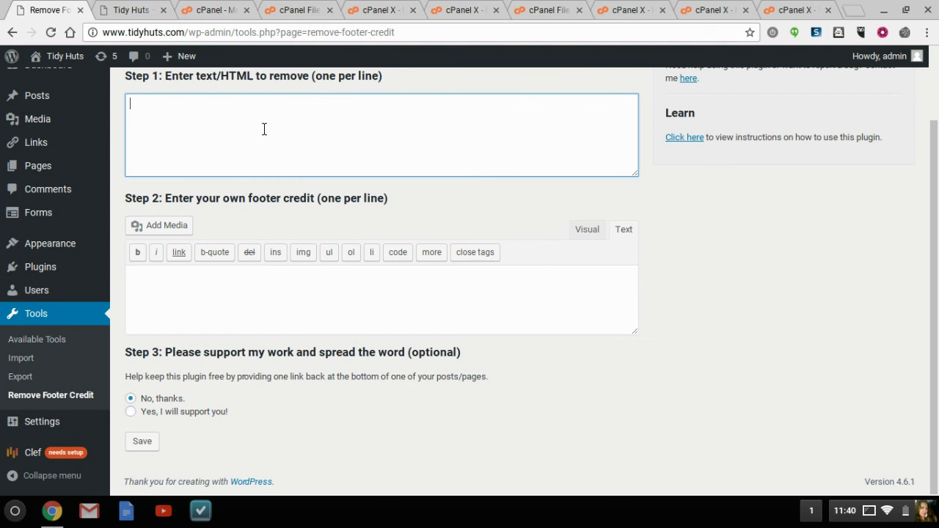
scroll(301, 234, up, 3)
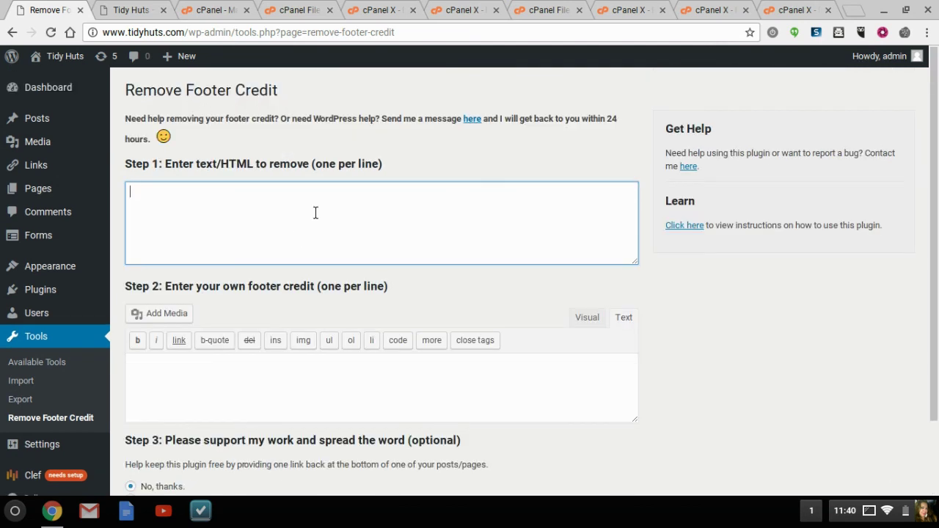
scroll(228, 305, down, 3)
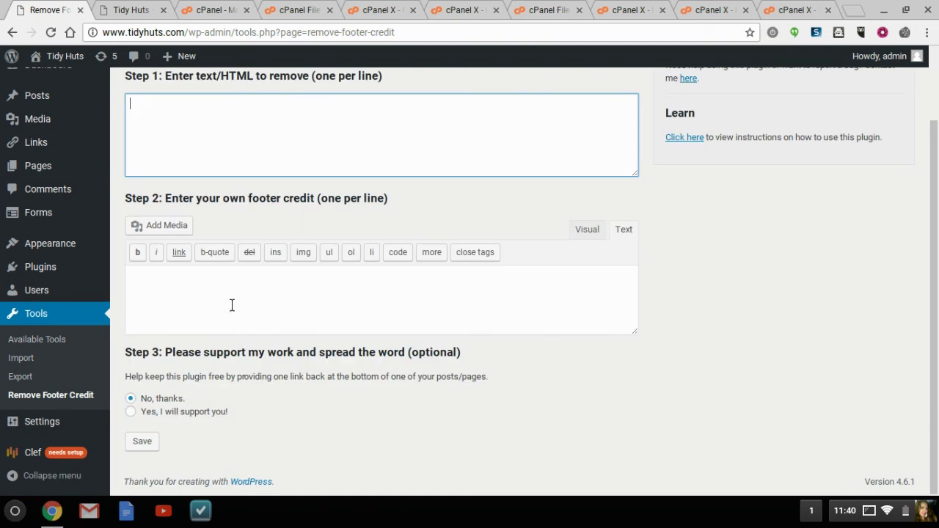
click(145, 443)
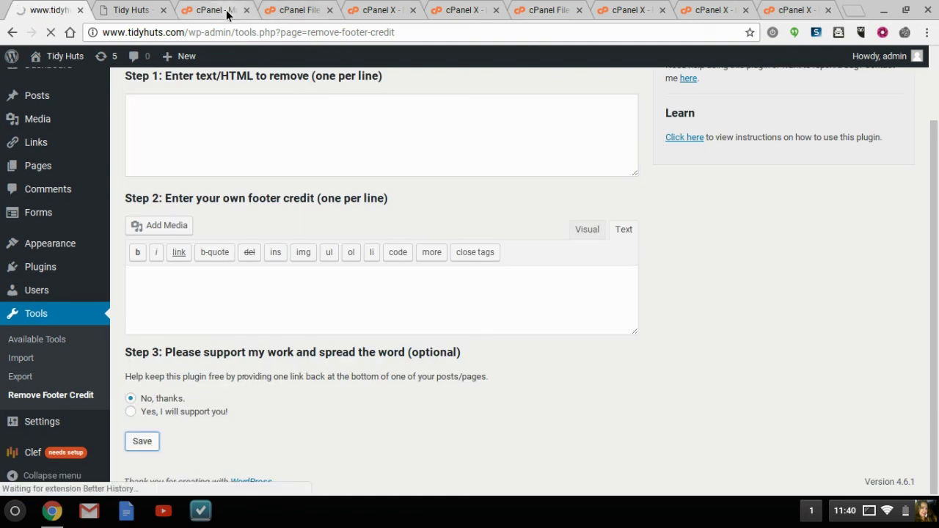
click(220, 10)
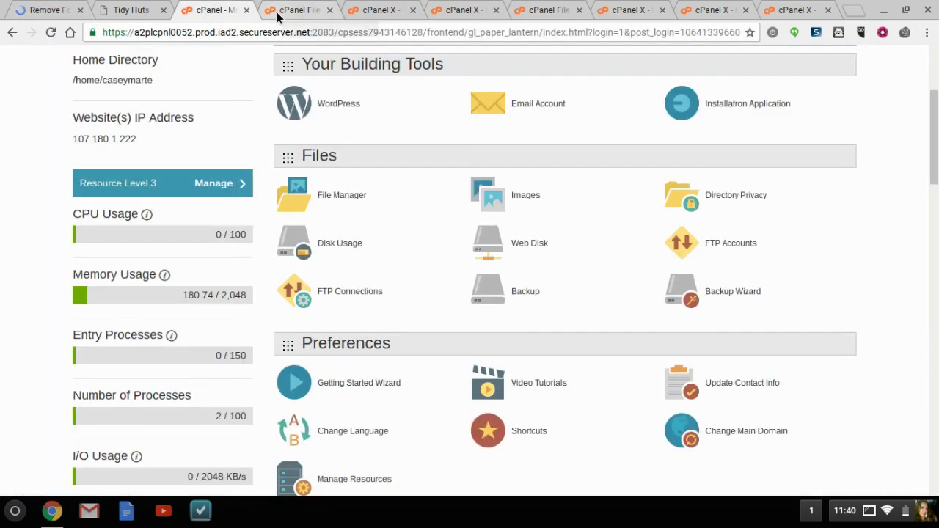
- Reopen the style-rtl.css editor and reveal the end of its file path
click(384, 12)
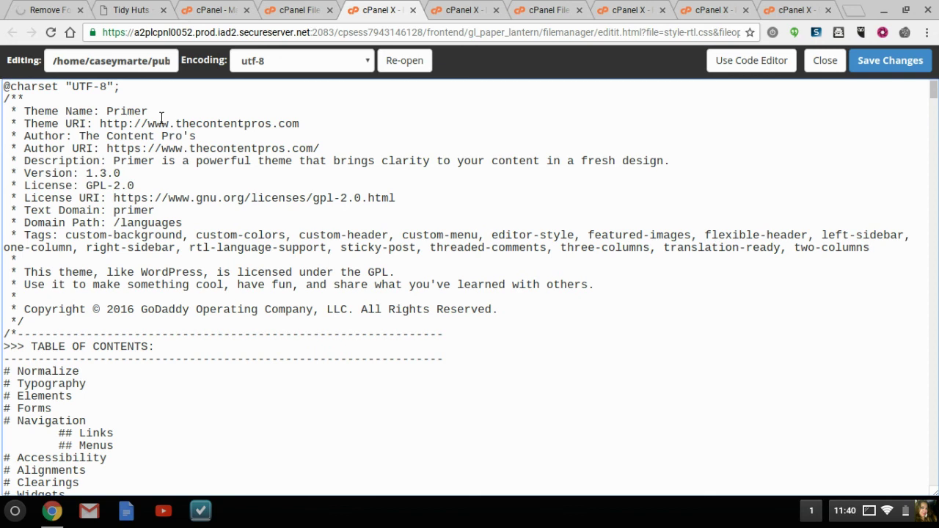
click(160, 63)
key(End)
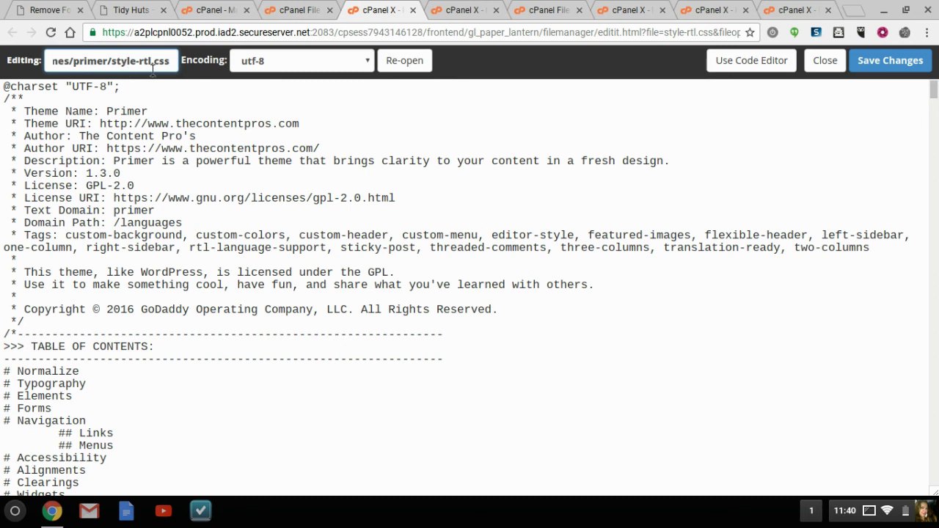
- Return to the Tidy Huts home page and close the inspector to view it full width
click(140, 12)
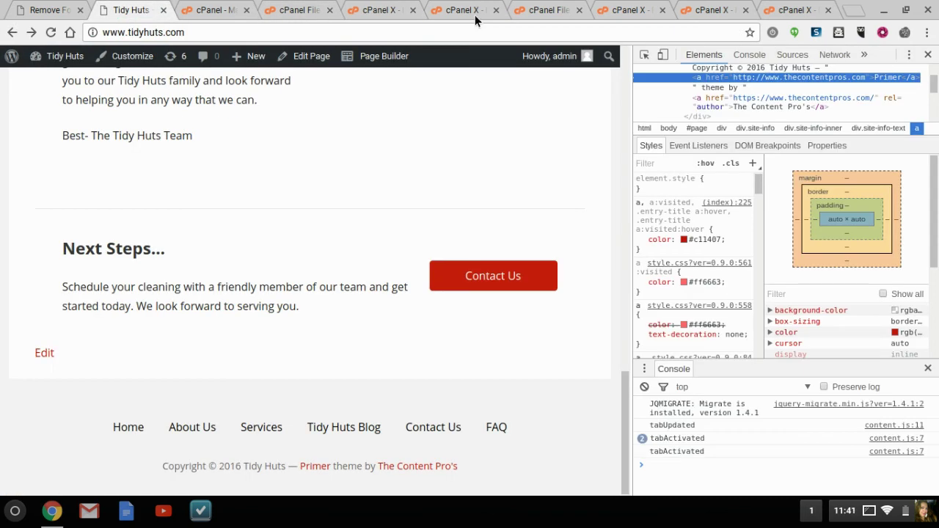
click(928, 55)
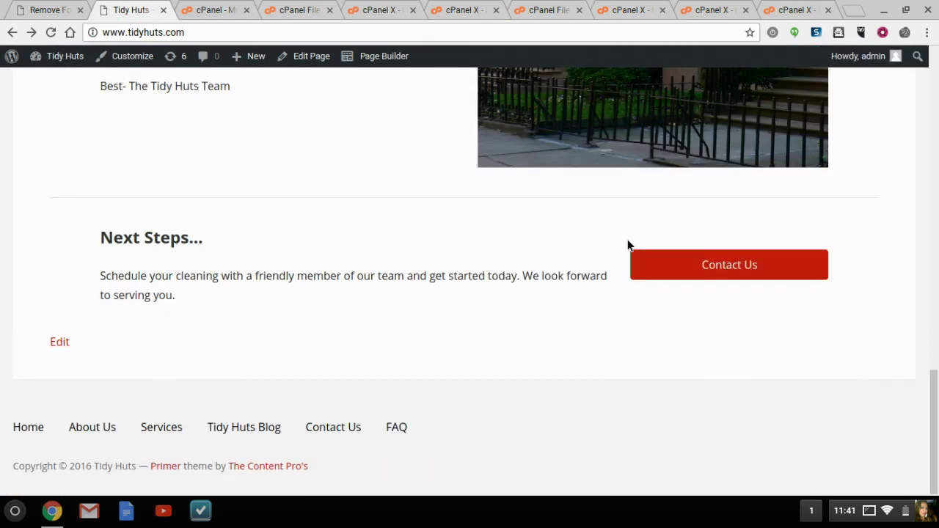